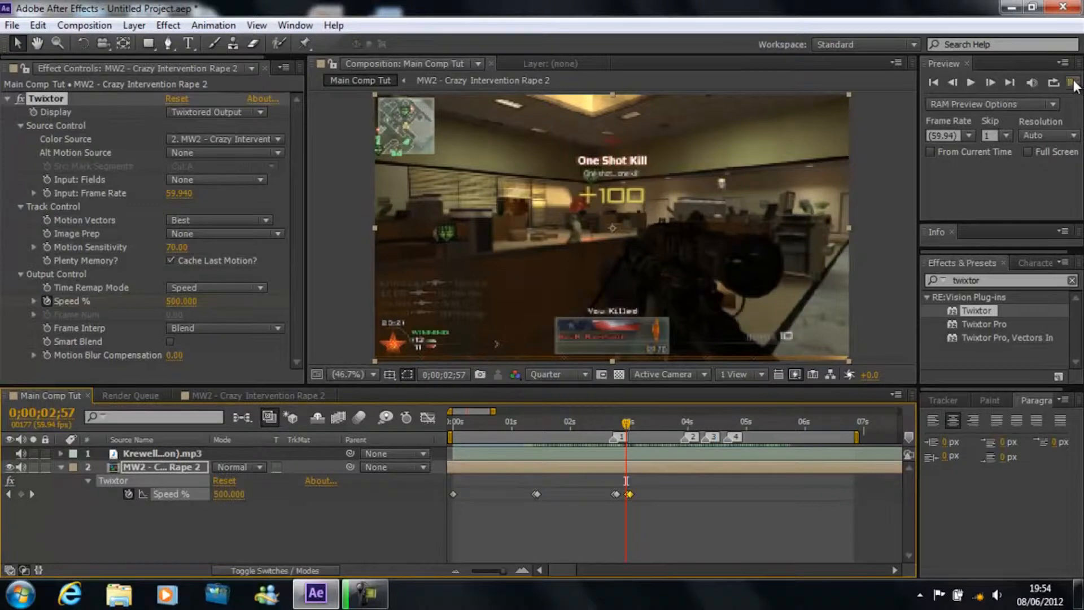
Preview the composition and shift the two slow-to-fast Speed % keyframe pairs around marker 1 slightly later.
click(1073, 83)
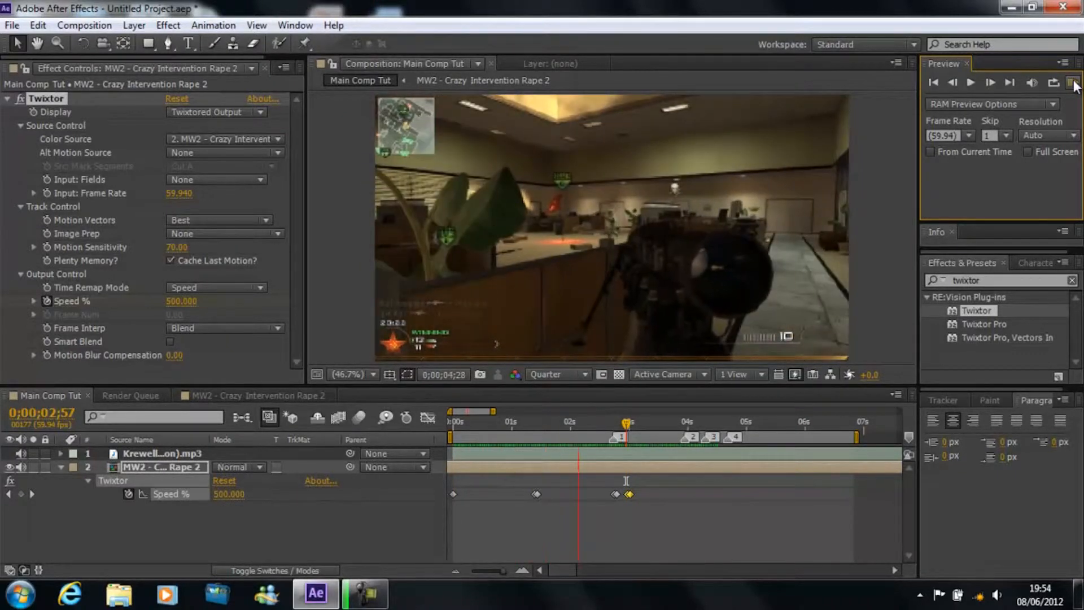
click(1073, 83)
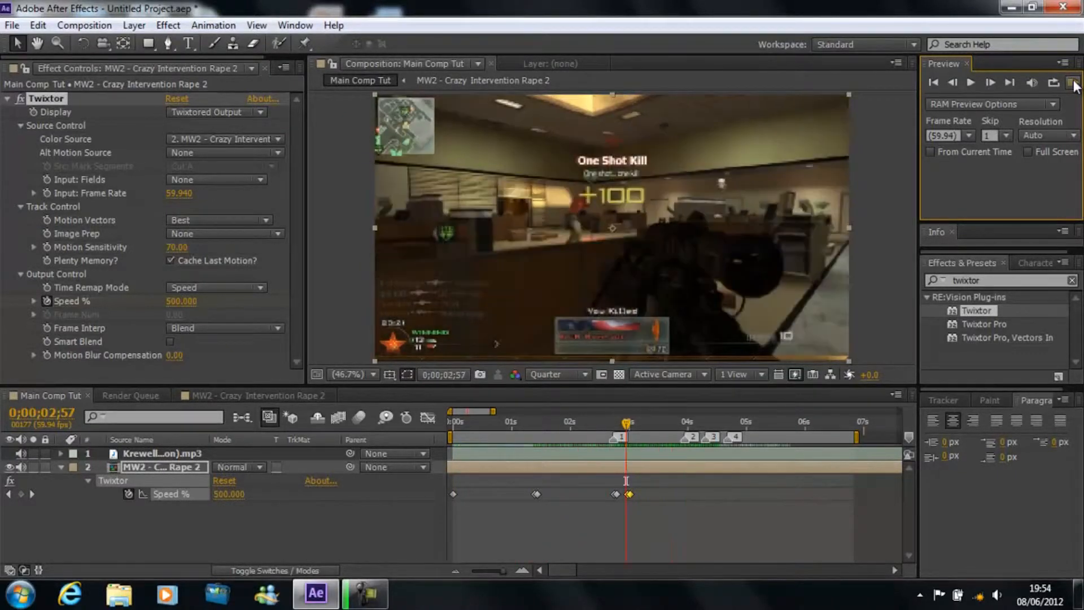
drag(644, 500, 632, 493)
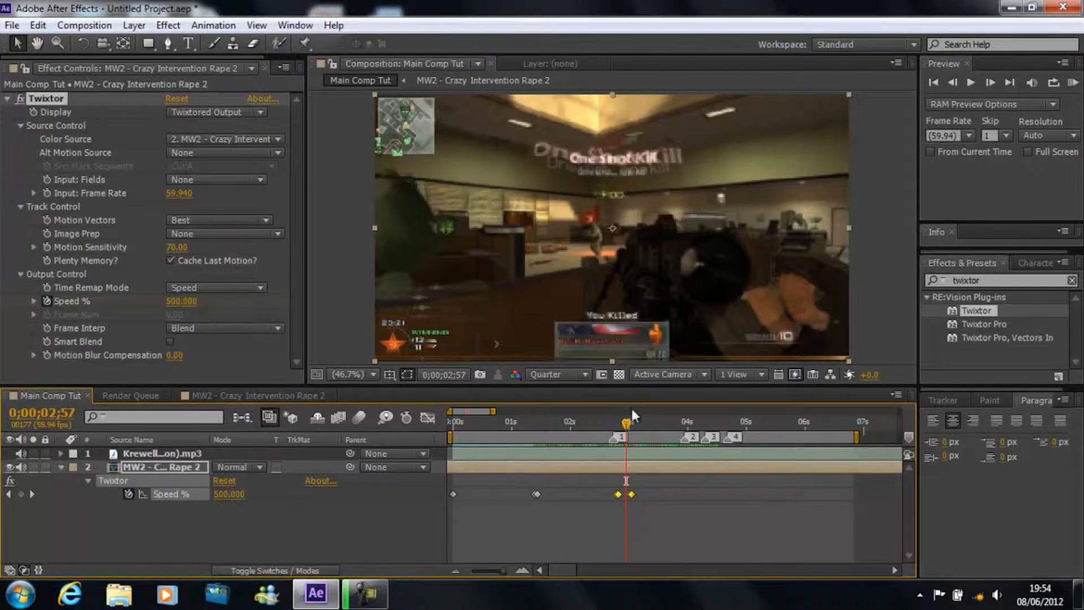
Add a Twixtor Speed % keyframe with the current value at marker 2, at 0;00;03;57.
drag(623, 425, 694, 429)
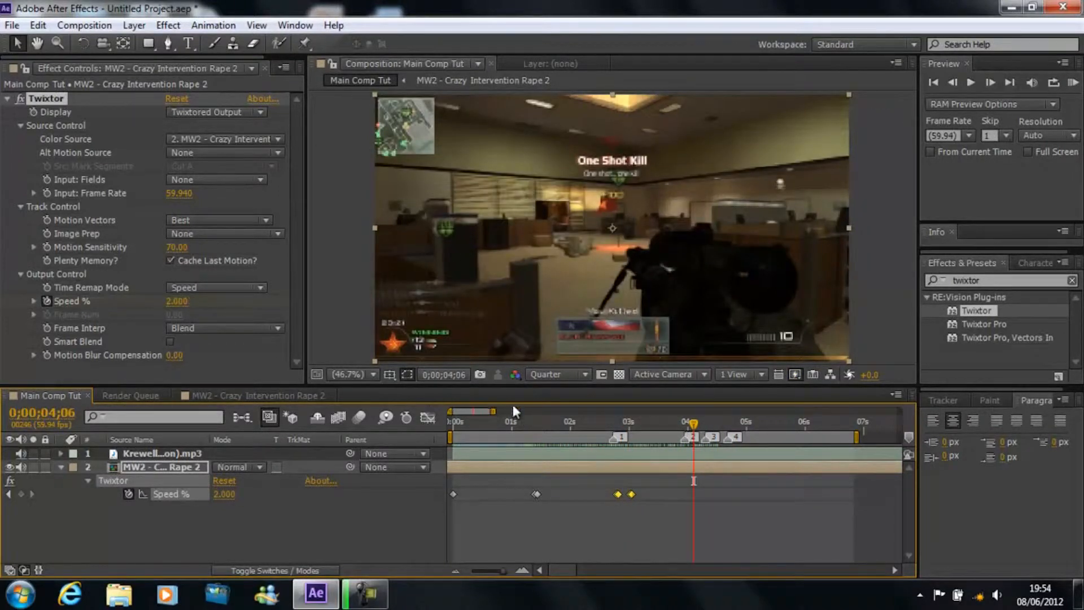
mouse_move(485, 412)
mouse_down()
mouse_move(506, 411)
mouse_move(479, 412)
mouse_up()
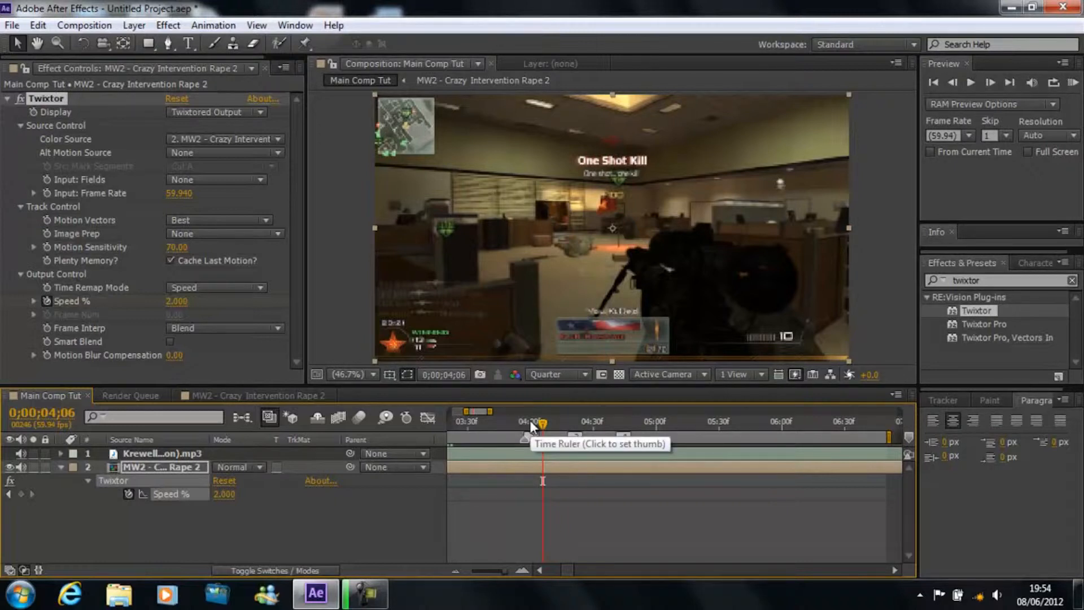
drag(543, 423, 528, 425)
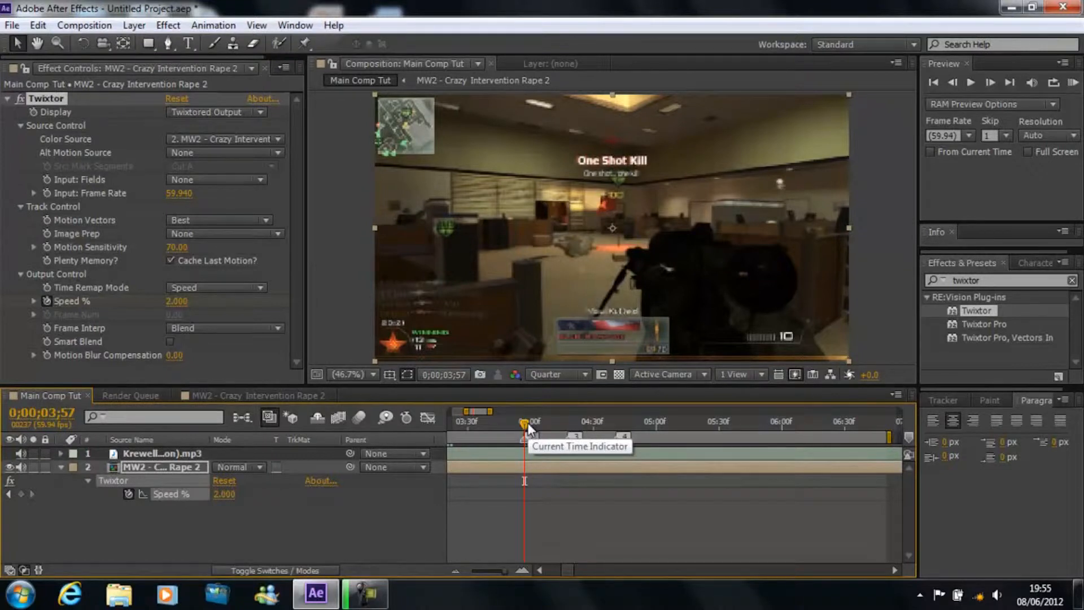
click(21, 493)
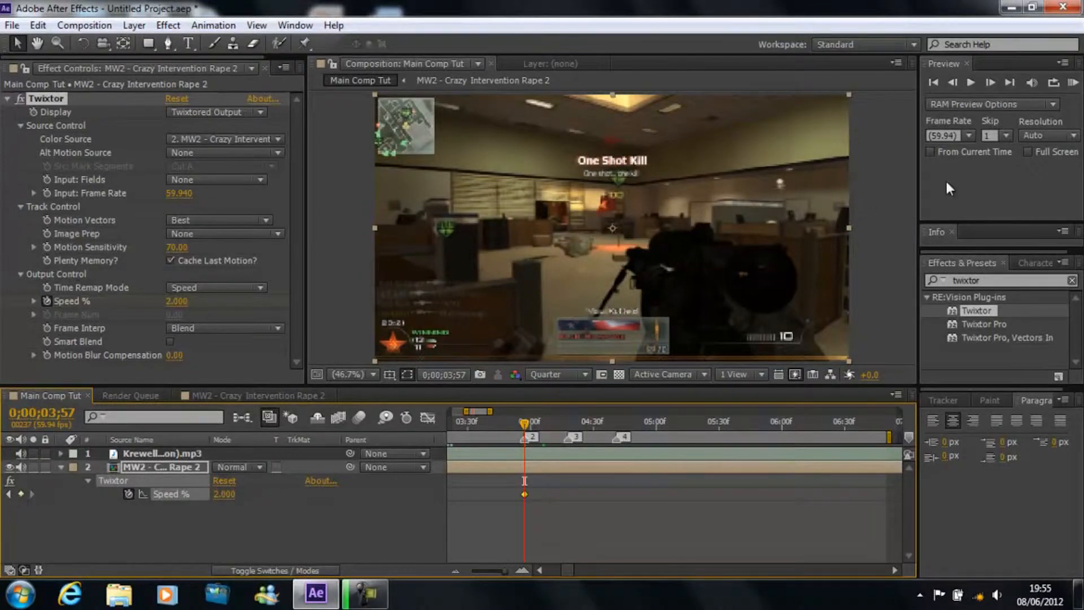
Advance two frames to 0;00;03;59 and set the Twixtor Speed % to 50.
click(989, 82)
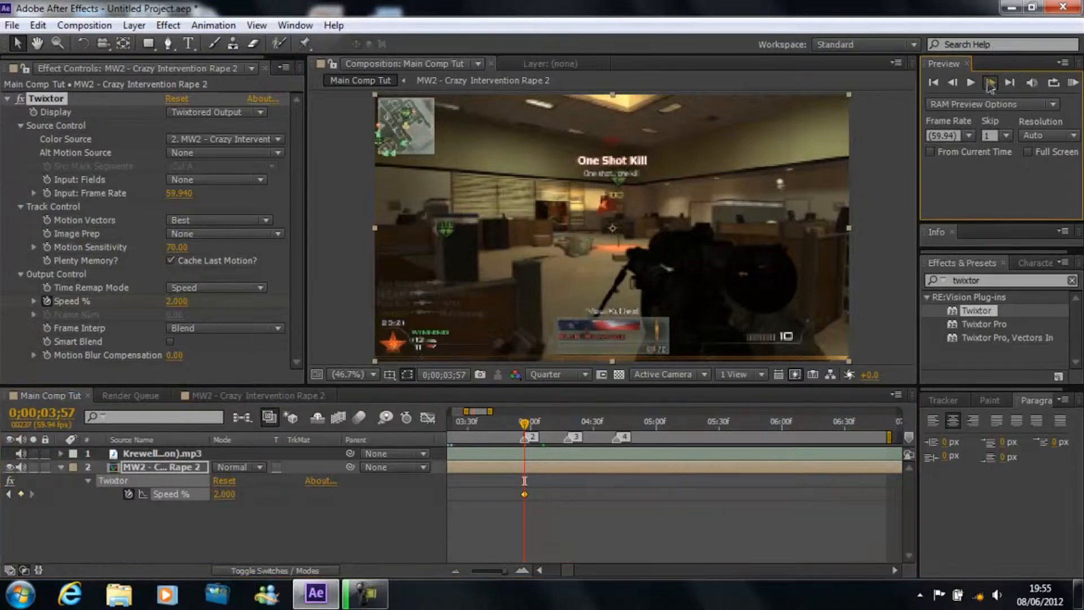
click(989, 81)
click(223, 494)
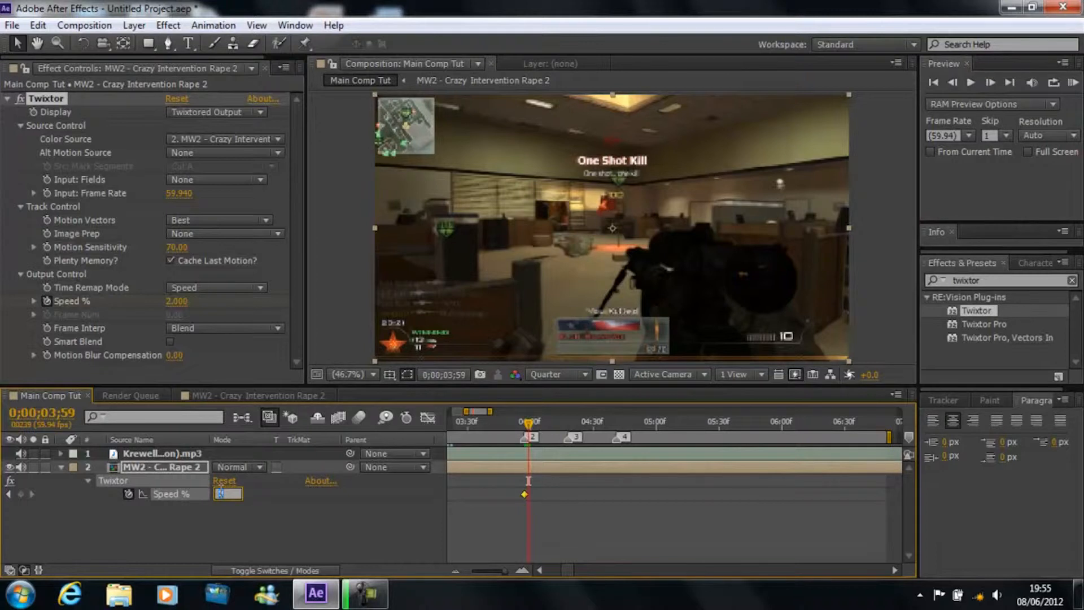
key(Return)
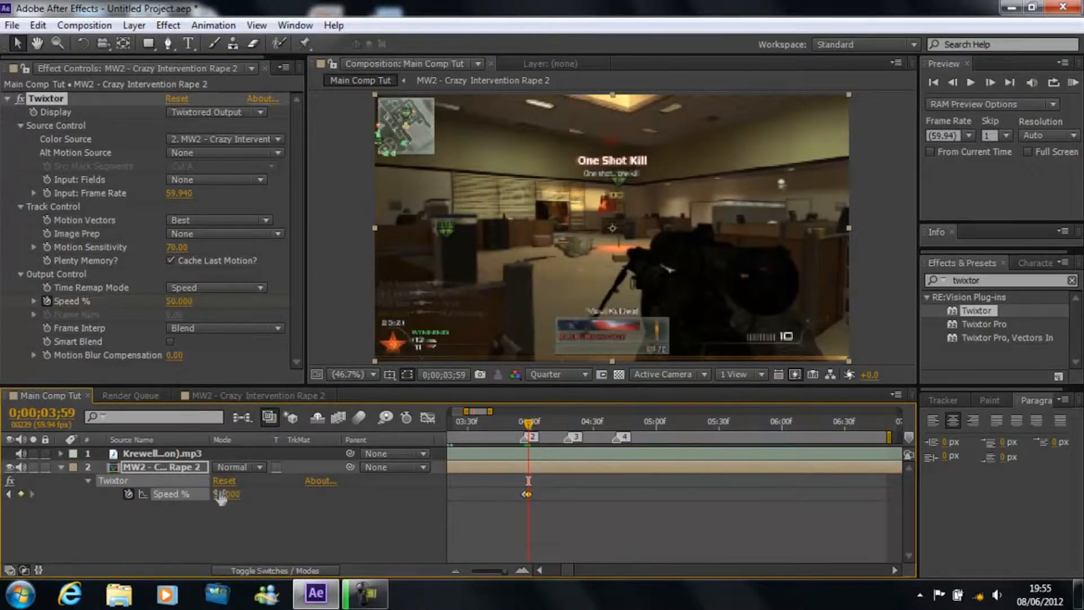
Advance frame by frame to 0;00;04;10 and add a Speed % keyframe that holds the current speed.
click(989, 83)
click(988, 82)
click(988, 83)
click(988, 82)
click(988, 82)
click(988, 82)
click(988, 82)
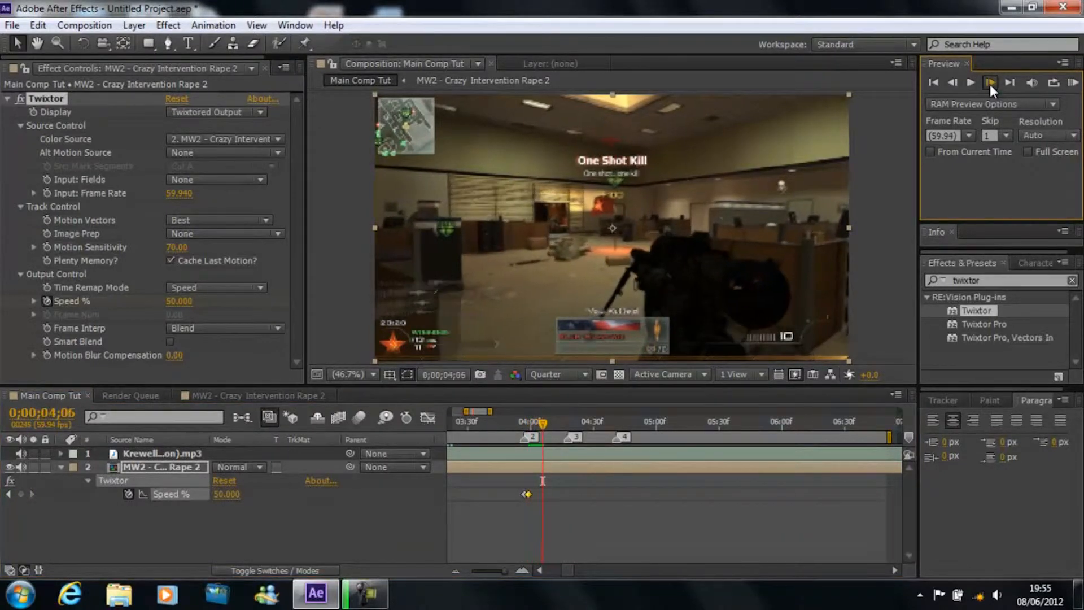
click(988, 83)
click(988, 83)
click(988, 82)
click(988, 83)
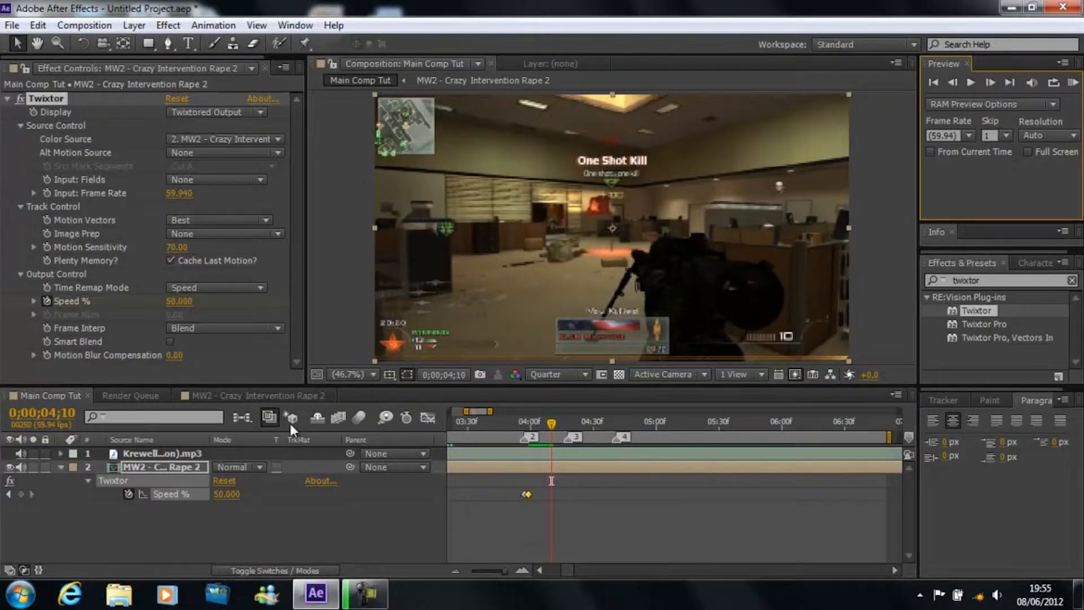
click(21, 494)
Advance two frames to 0;00;04;12 and set the Twixtor Speed % to 2.
click(991, 82)
click(990, 82)
click(220, 495)
text(2)
key(Return)
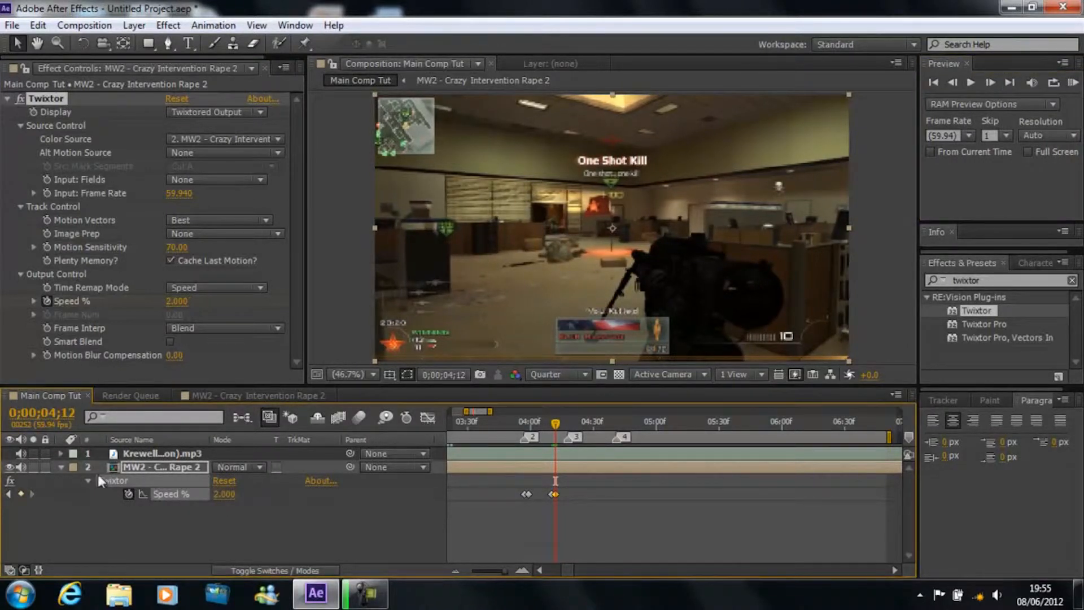
Copy the four Speed % keyframes at marker 2 and paste them at marker 3 (0;00;04;18) and marker 4 (0;00;04;41).
click(61, 467)
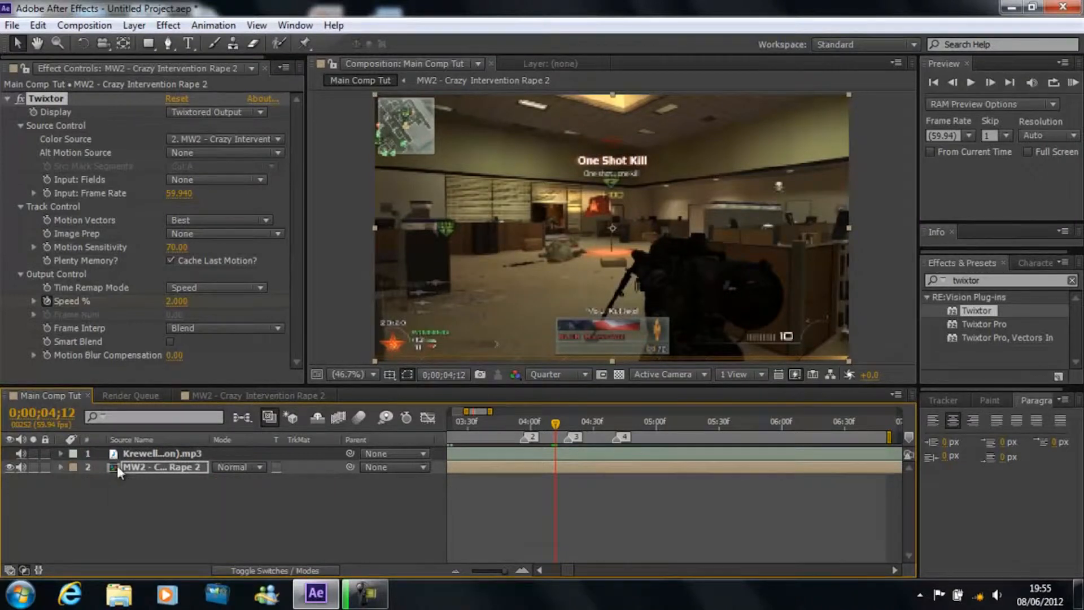
key(u)
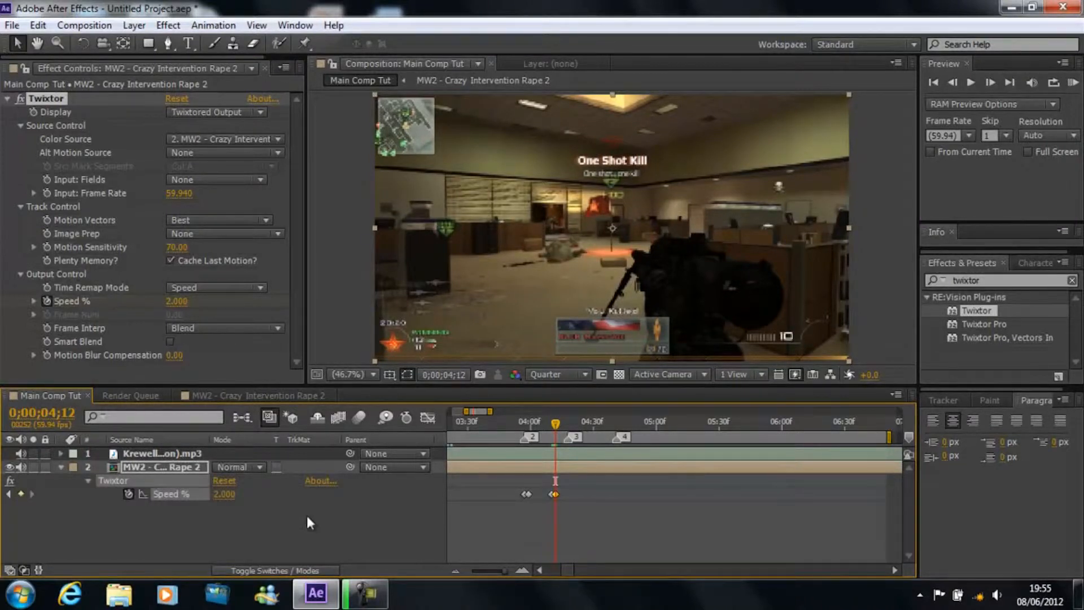
click(321, 513)
drag(581, 490, 516, 496)
drag(556, 426, 568, 428)
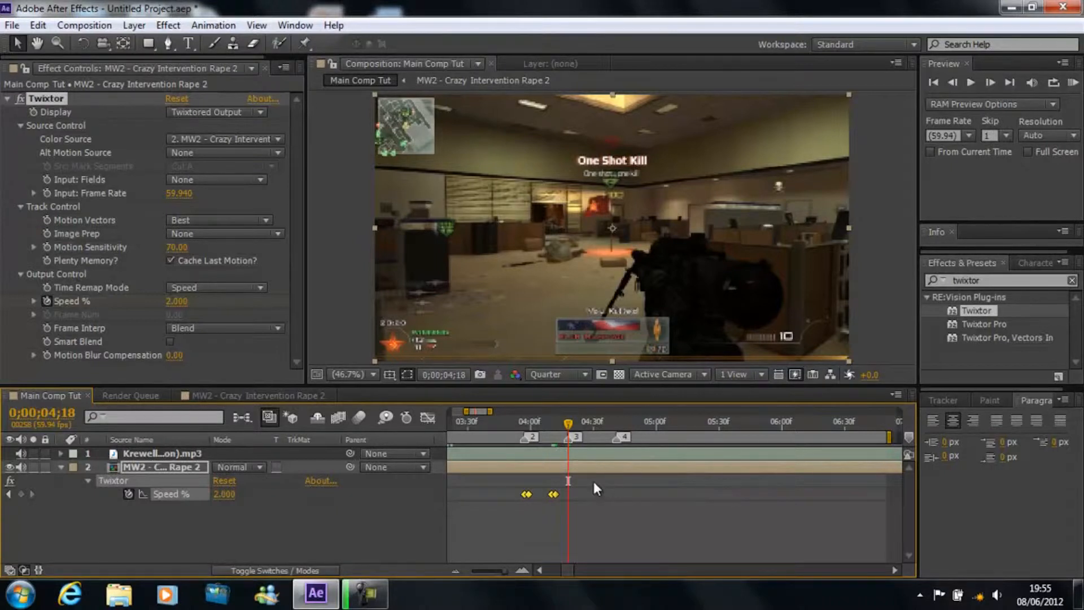
key(ctrl+v)
drag(568, 422, 612, 426)
key(ctrl+v)
Move the last two Speed % keyframes after marker 4 earlier, so the pair starts at 0;00;04;50.
click(669, 490)
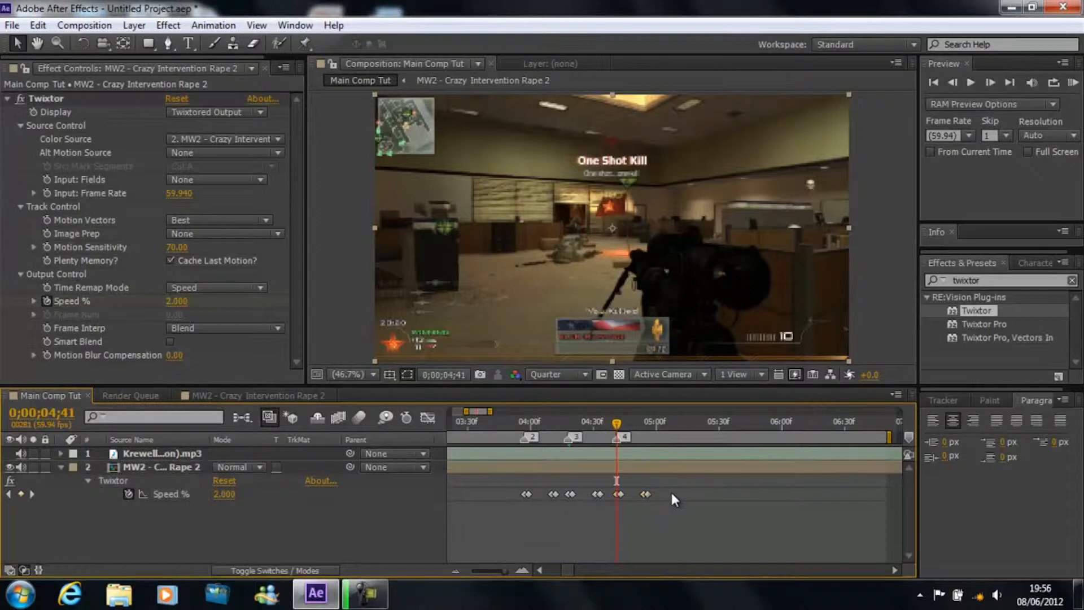
click(645, 494)
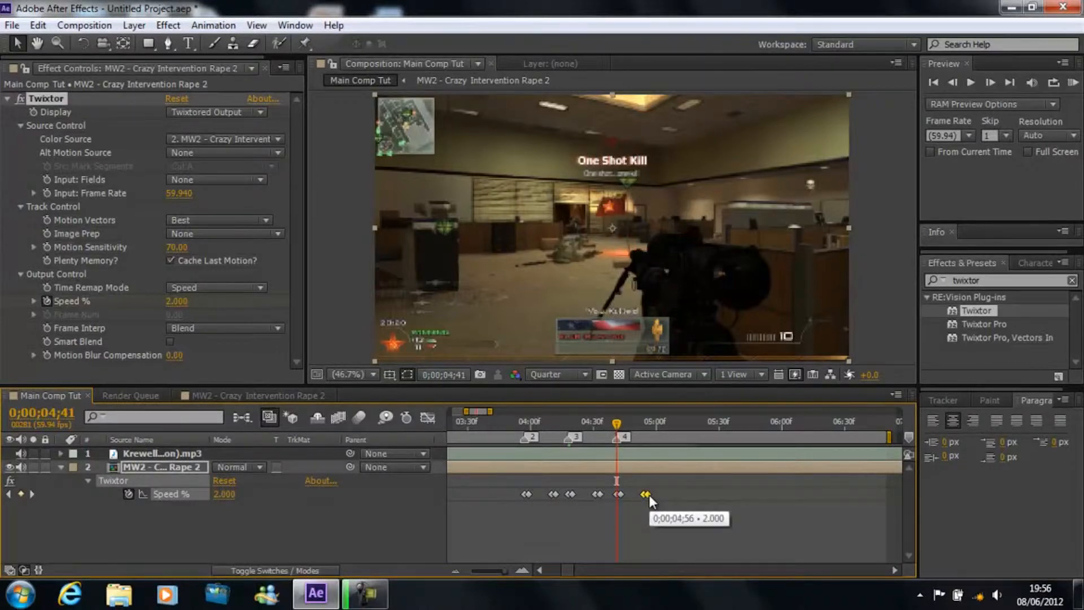
drag(648, 493, 641, 493)
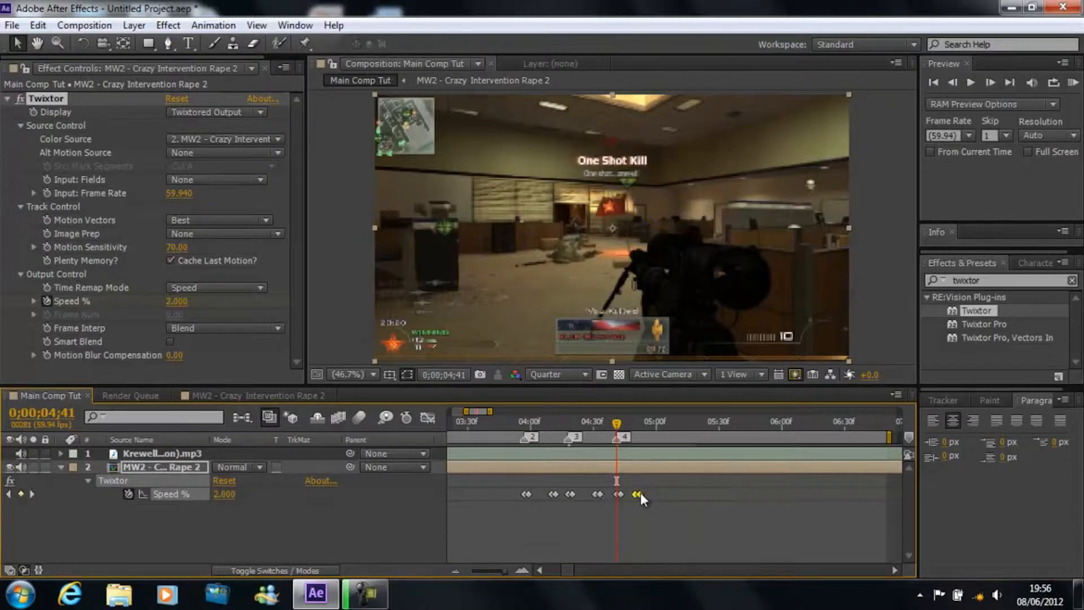
Show the whole clip in the timeline and play a RAM preview of the pasted speed changes.
drag(492, 412, 536, 411)
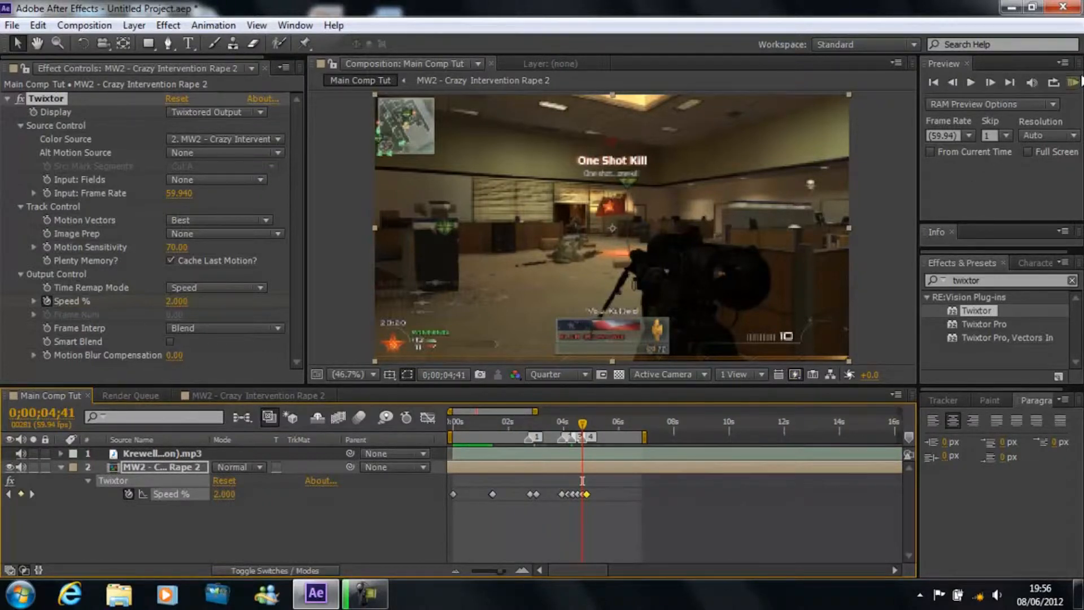
click(1072, 83)
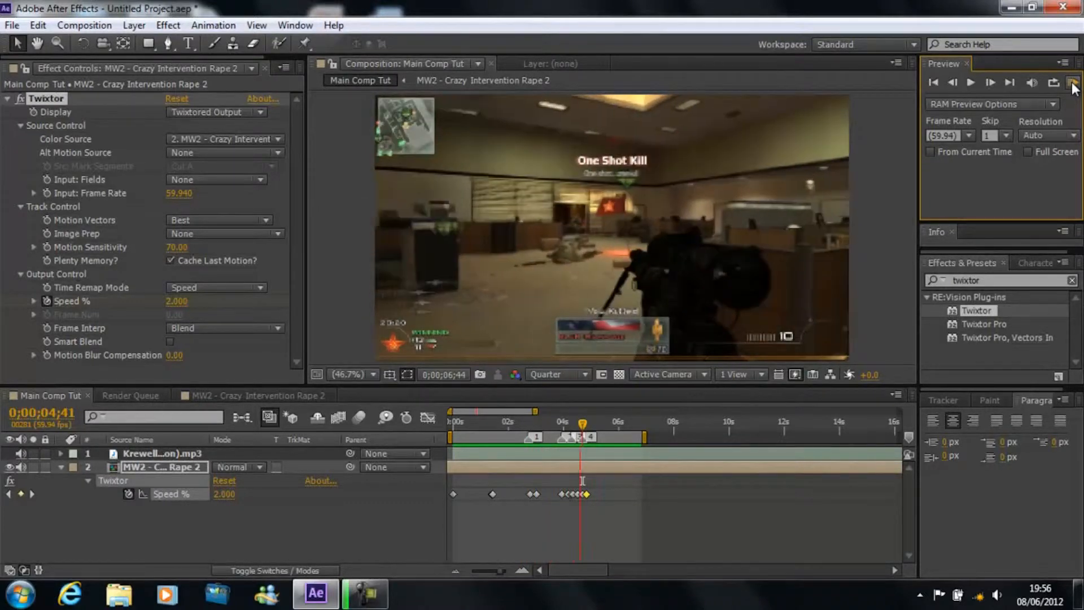
click(1072, 84)
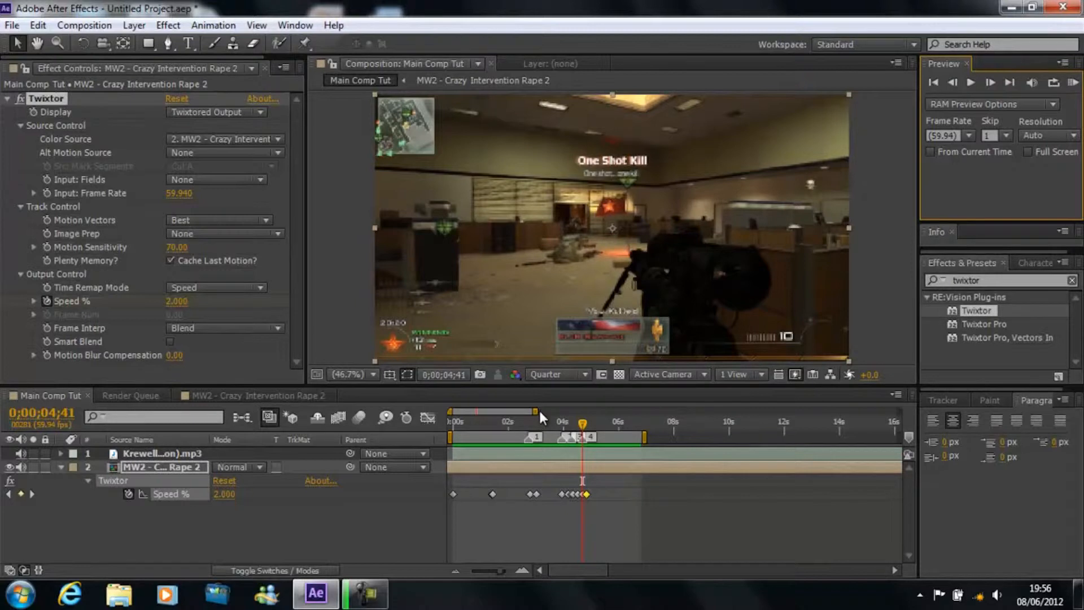
Set the Speed % keyframe at 0;00;03;59, just after marker 2, to 75.
drag(539, 411, 492, 411)
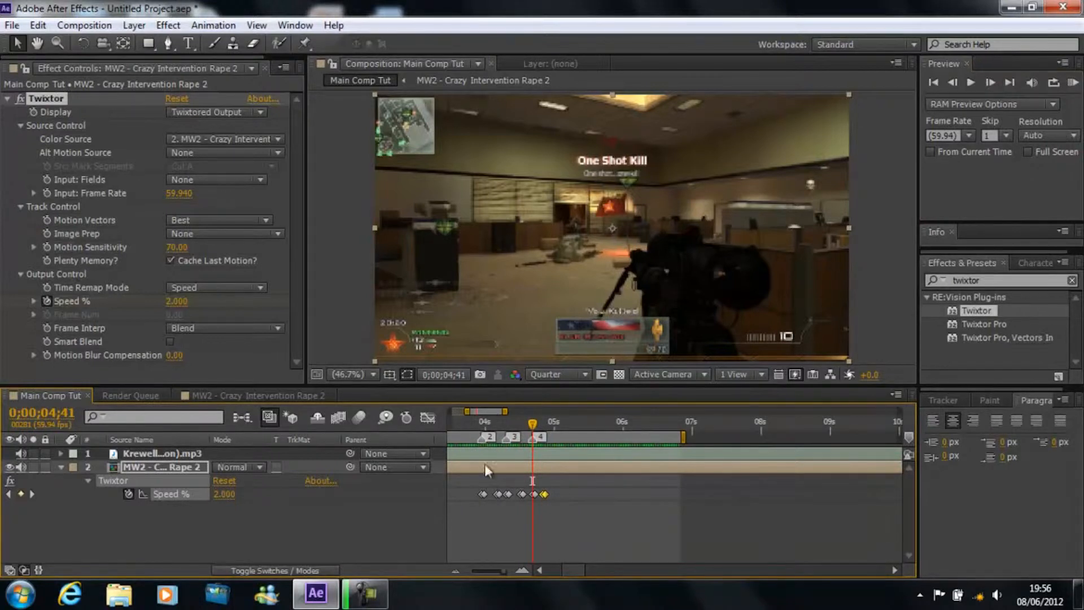
click(486, 421)
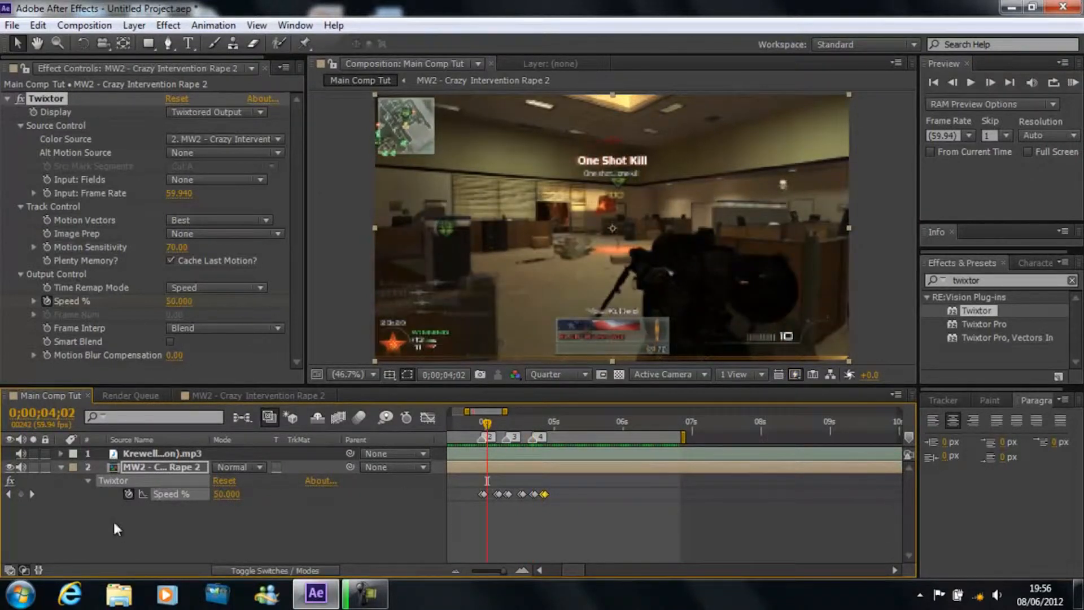
click(8, 494)
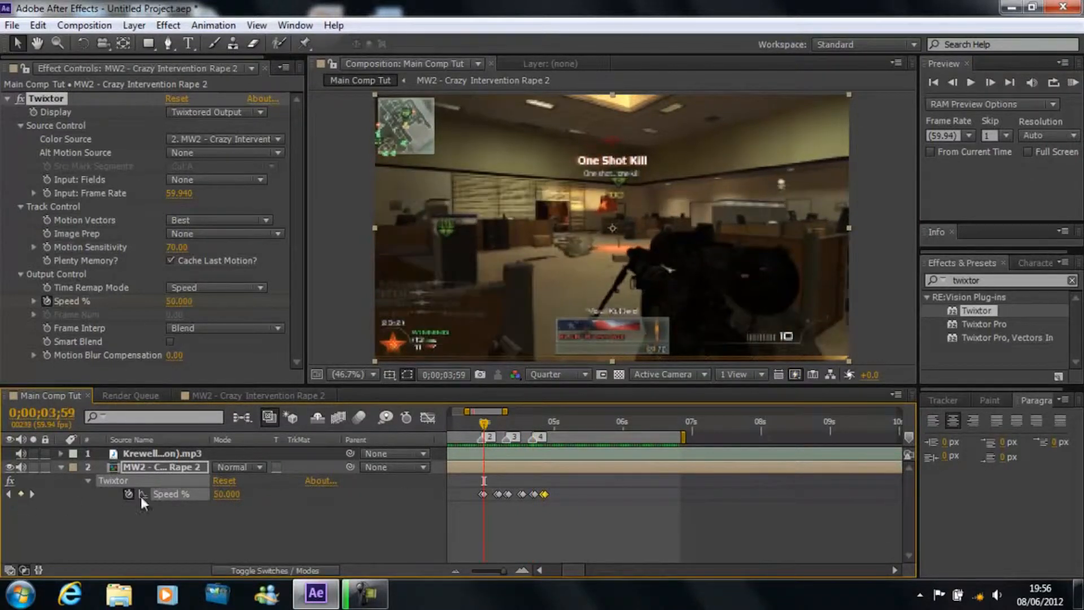
click(221, 497)
text(75)
key(Return)
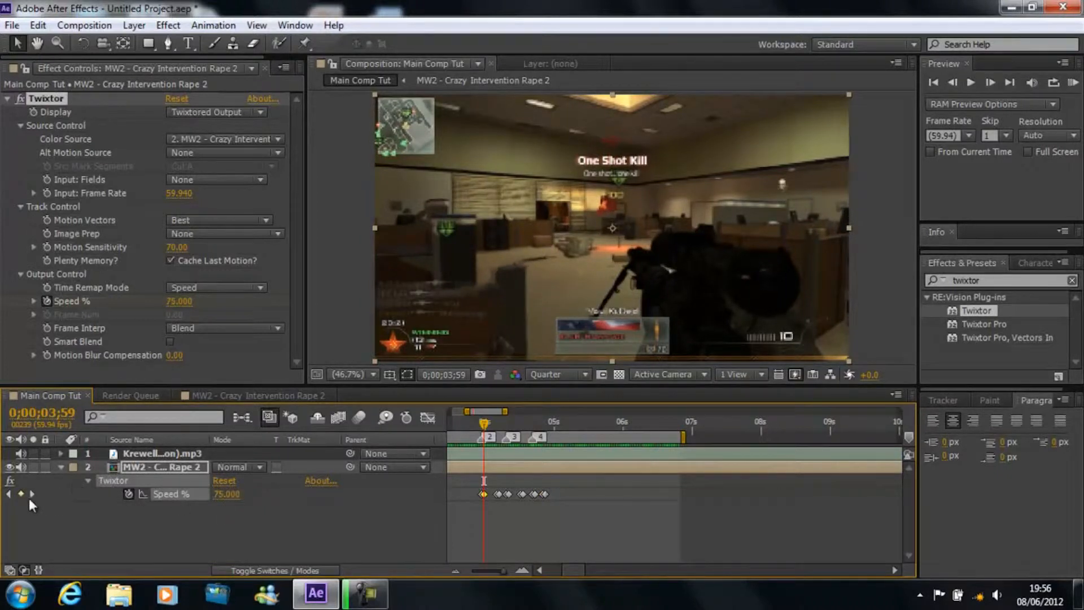
Set the next Speed % keyframe, at 0;00;04;10, to 75.
click(32, 494)
click(222, 494)
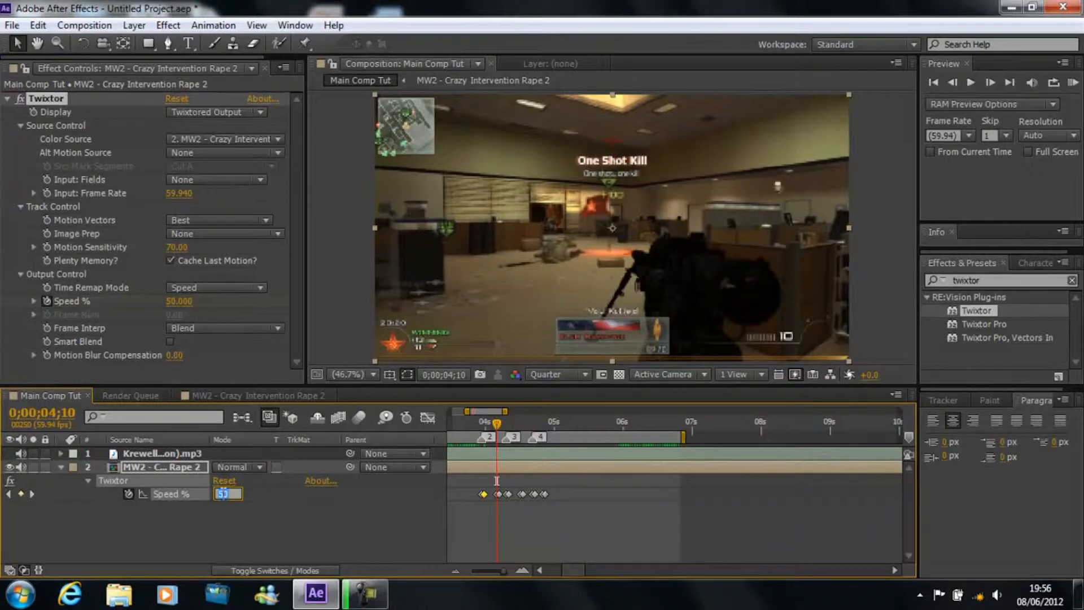
text(75)
key(Return)
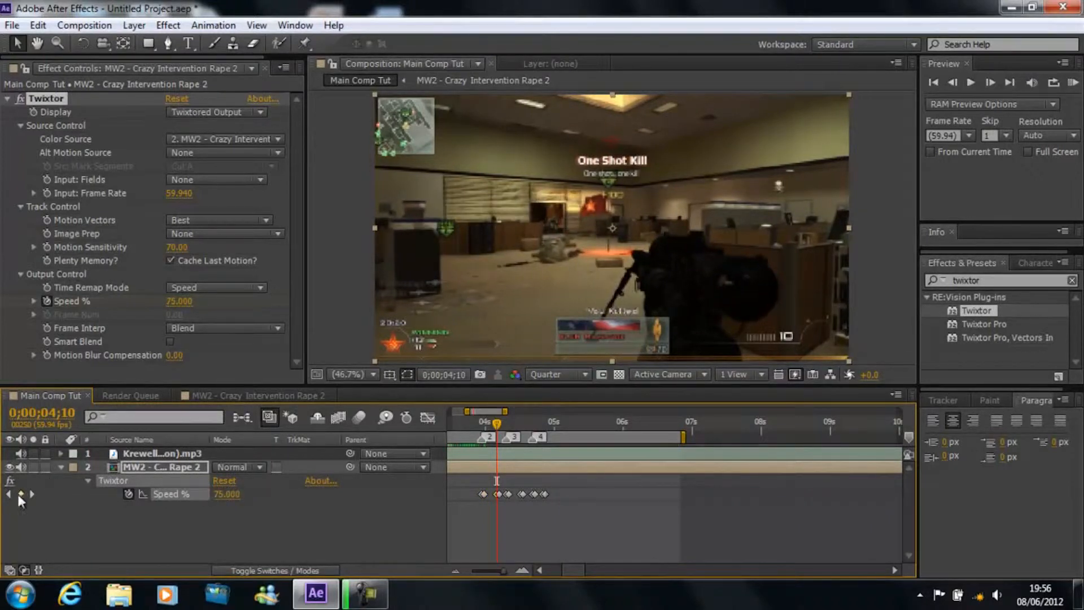
Set the two 50% Speed % keyframes following marker 3 to 75.
click(32, 493)
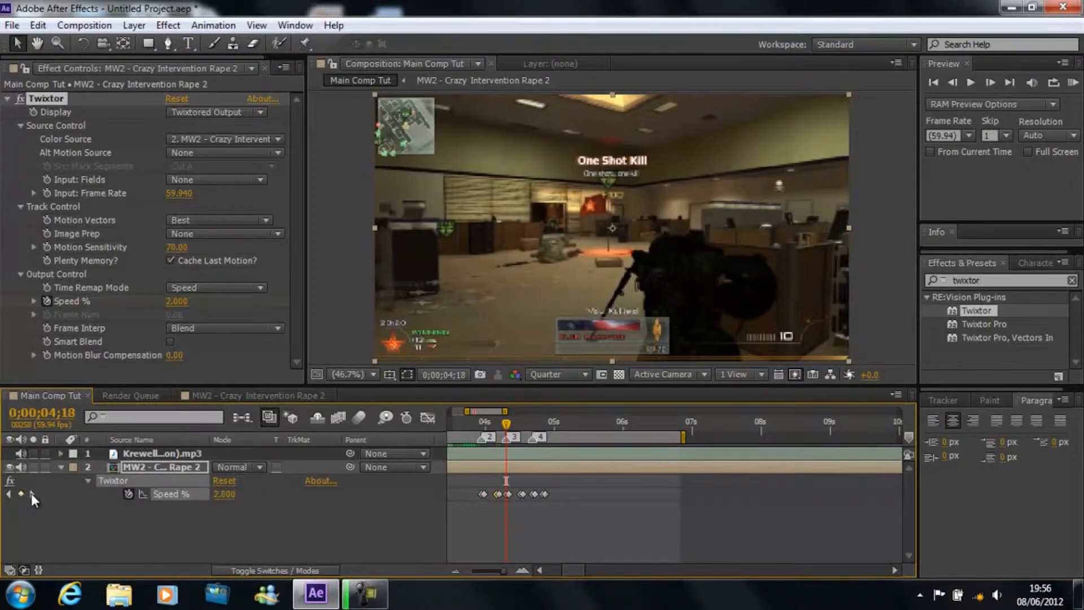
click(222, 494)
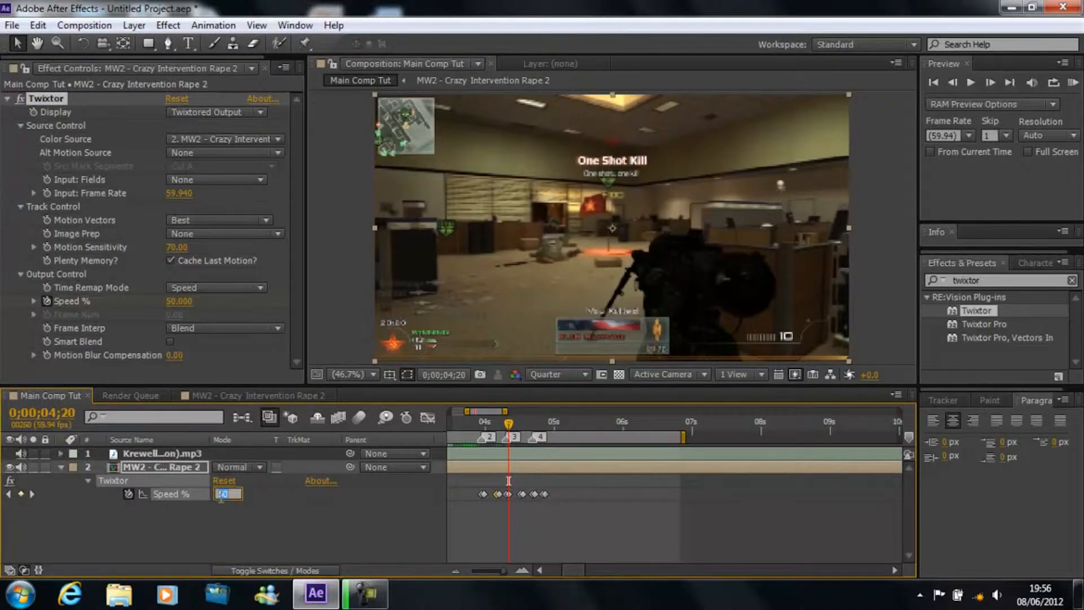
click(32, 493)
click(224, 494)
text(75)
key(Return)
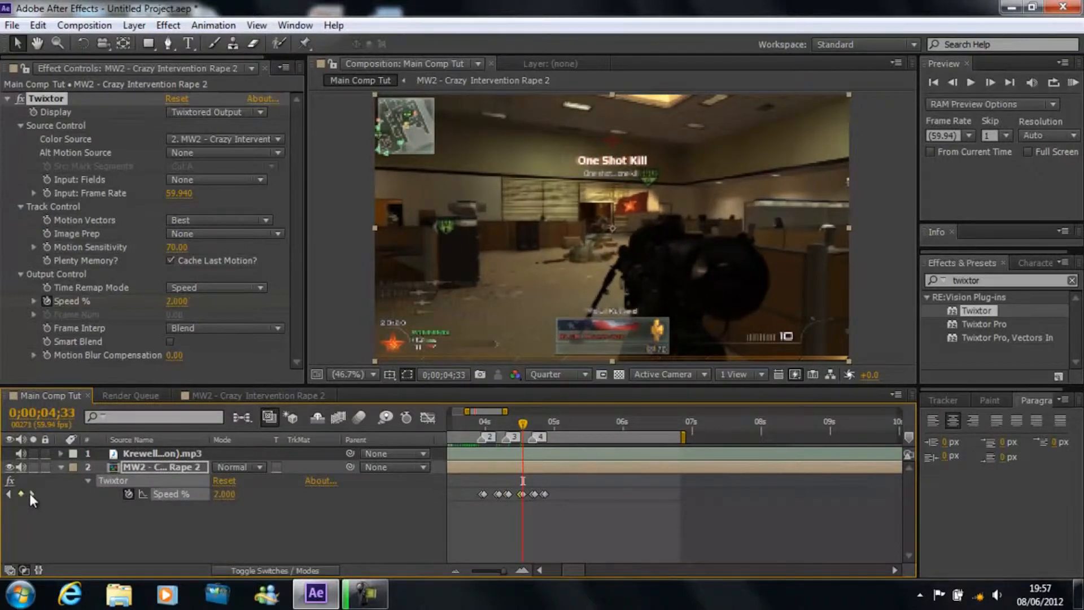
Set the two 50% Speed % keyframes following marker 4 to 75, ending with the one at 0;00;04;50.
click(33, 494)
click(225, 495)
text(75)
key(Return)
click(32, 494)
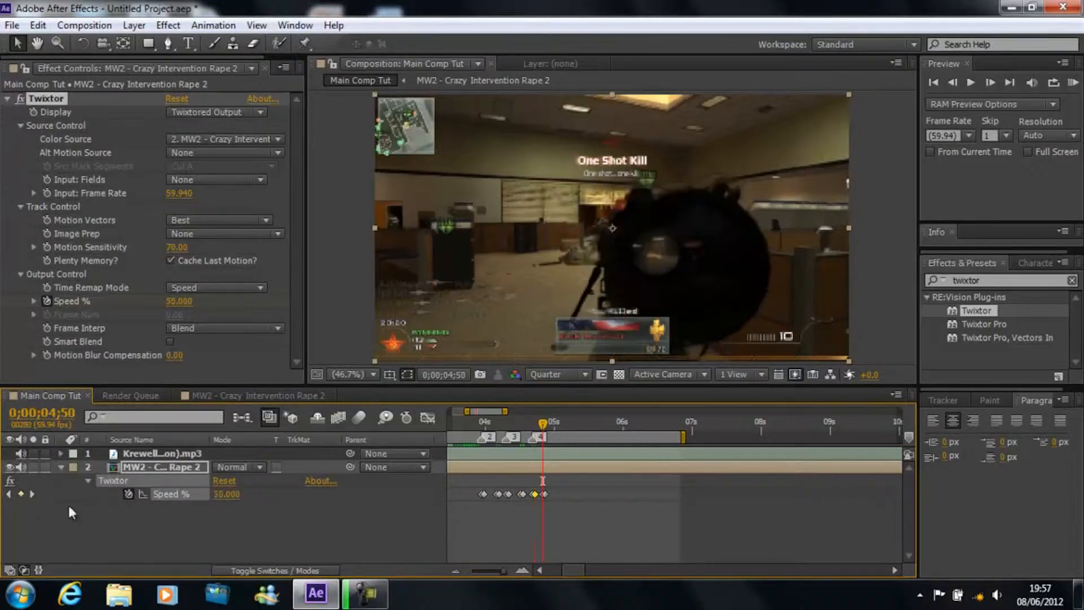
click(225, 495)
text(75)
key(Return)
Play a RAM preview of the faster speed bursts and move the current time to 0;00;04;56.
click(1072, 83)
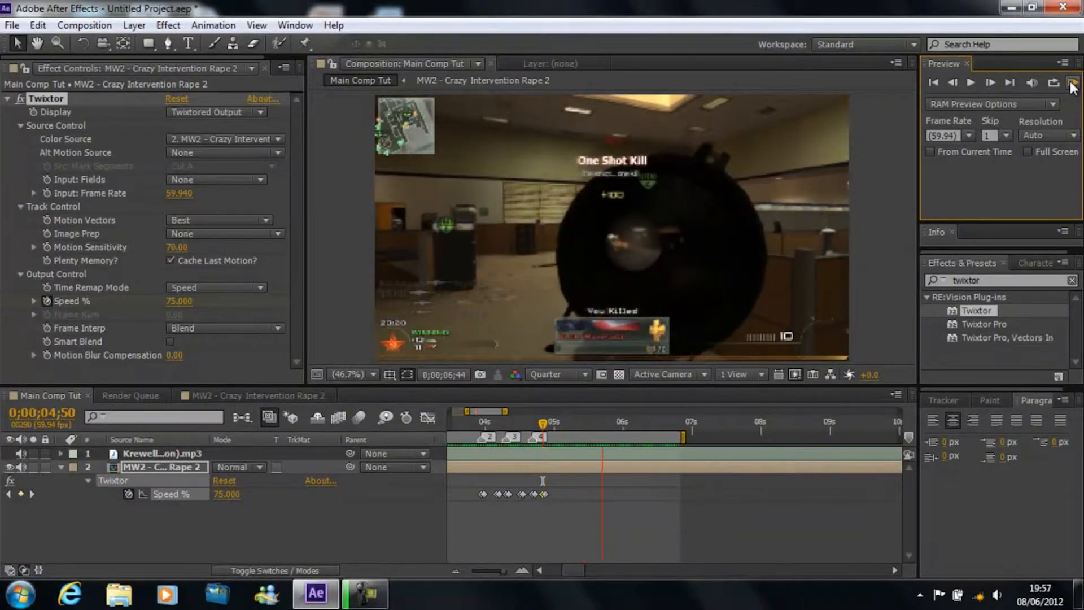
click(1072, 85)
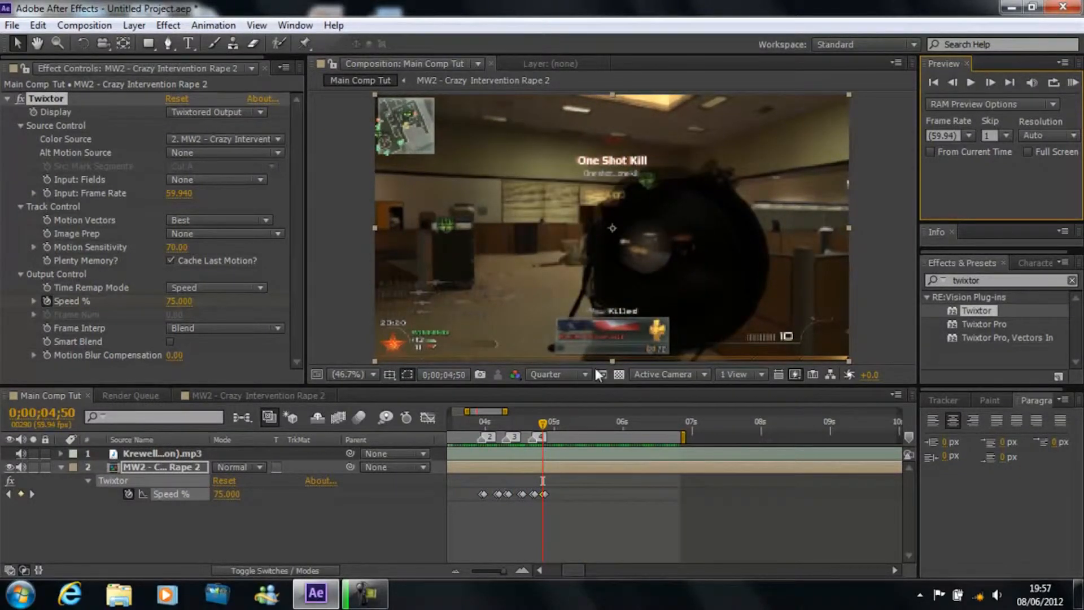
drag(544, 424, 550, 422)
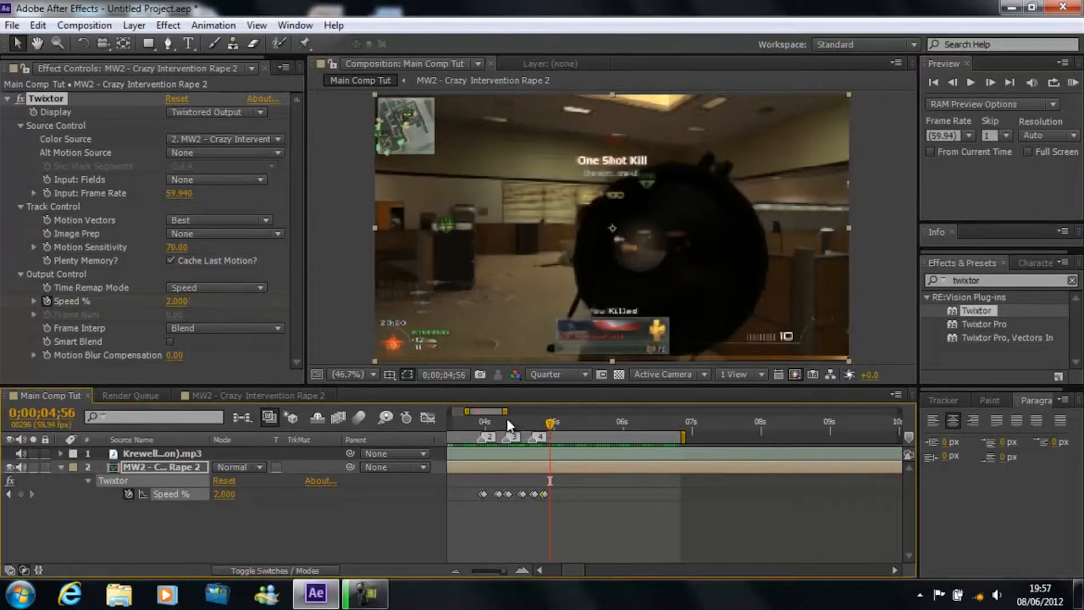
Play RAM previews around marker 5, starting the work area at 0;00;05;13 and moving its start back to before marker 4.
key(equal)
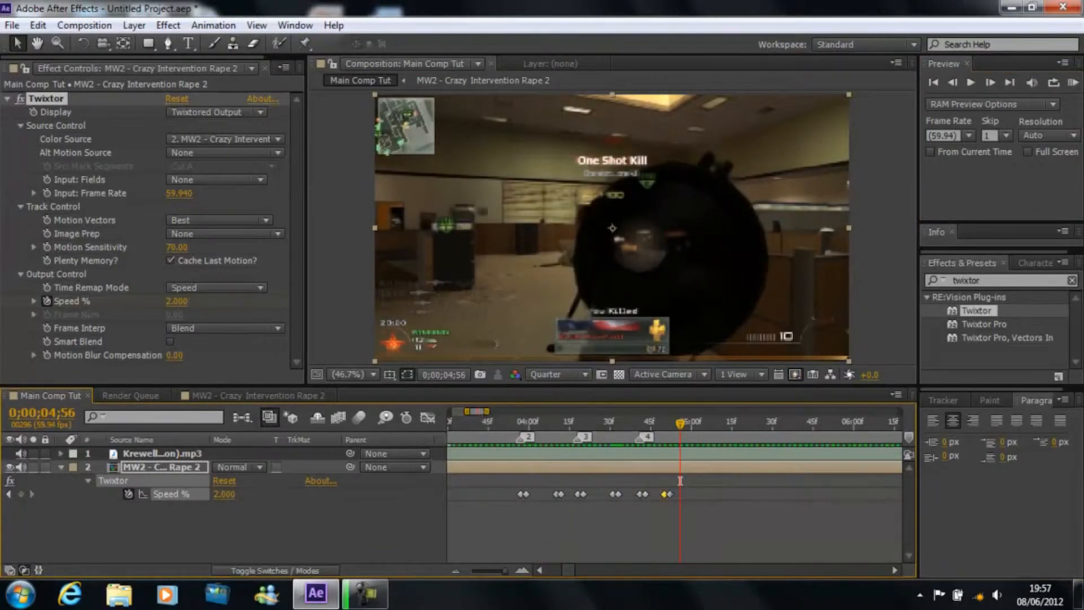
drag(475, 411, 479, 412)
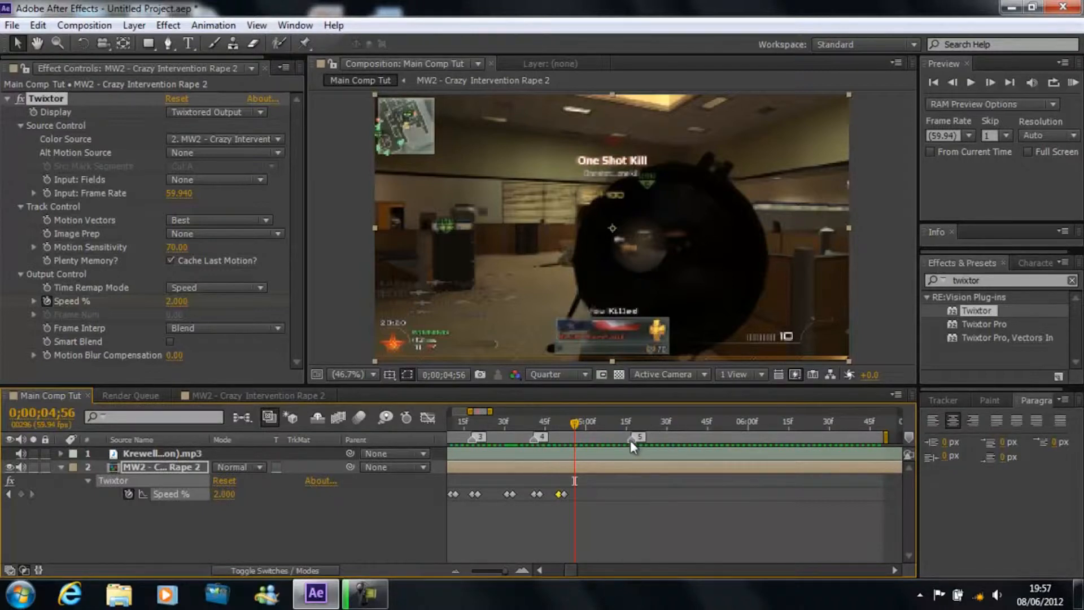
drag(574, 421, 610, 423)
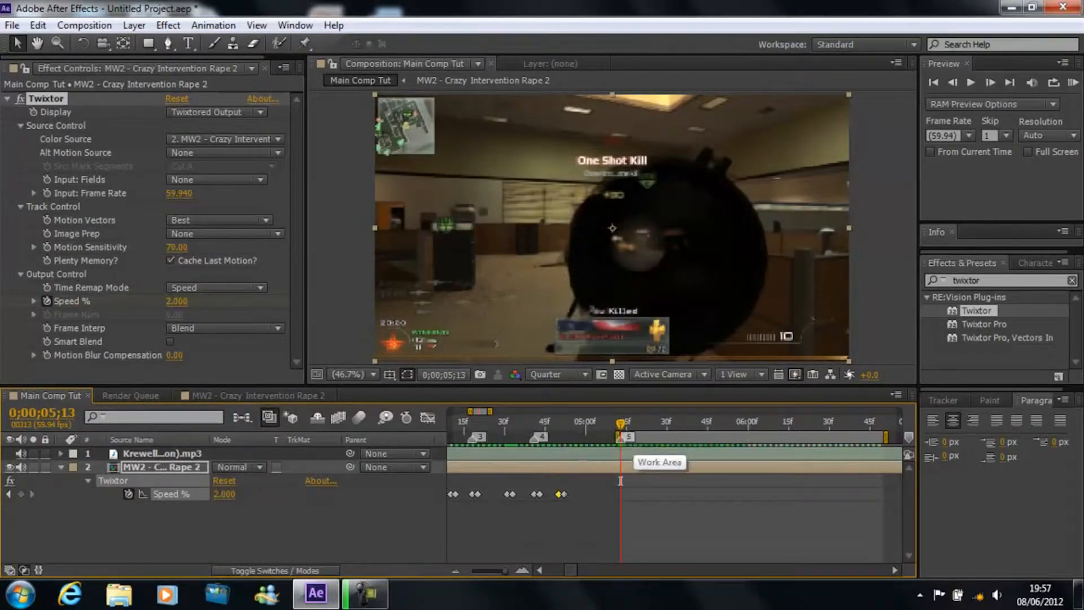
click(1072, 85)
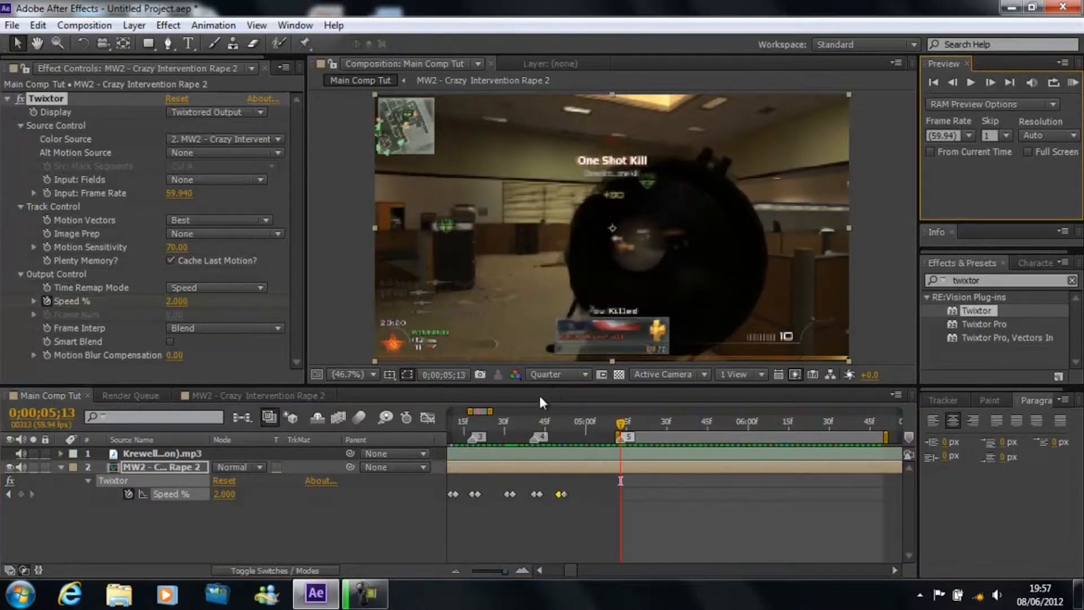
drag(615, 434, 576, 435)
click(1073, 83)
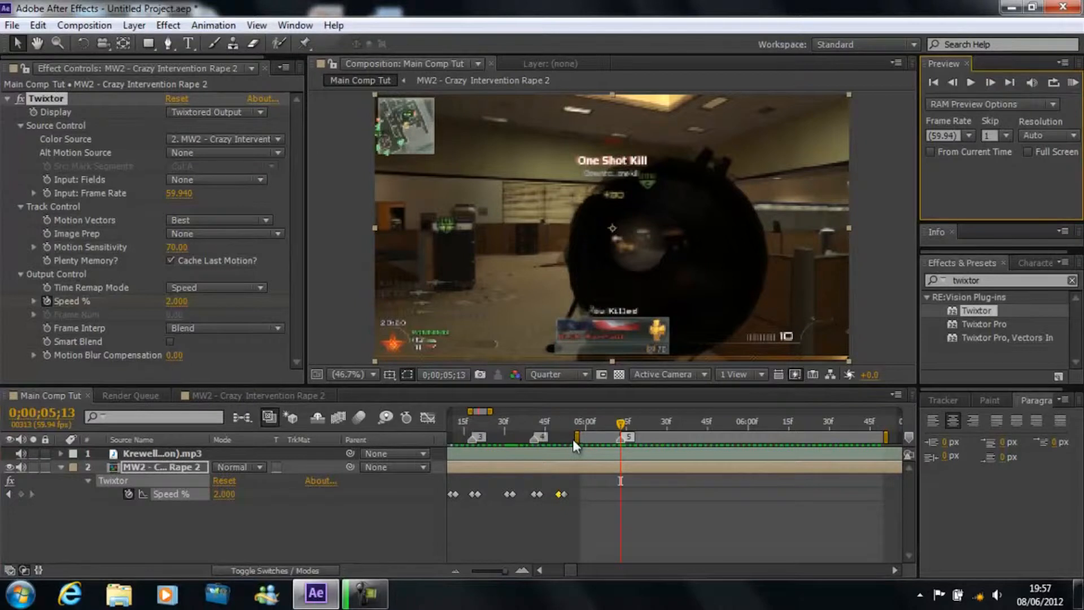
drag(576, 437, 511, 437)
click(1073, 83)
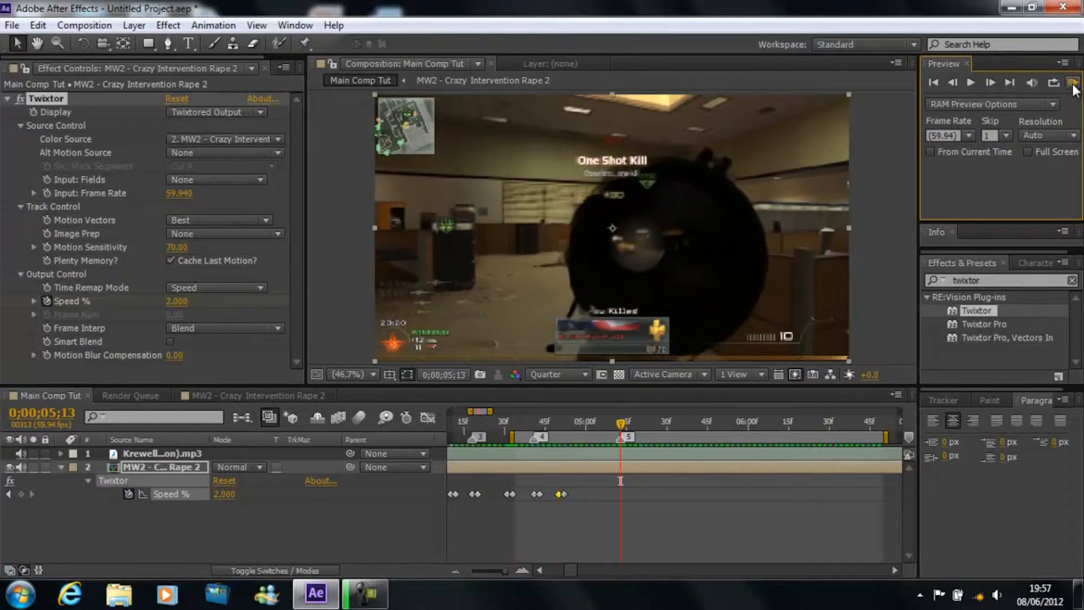
Limit the work area to 0;00;04;52 through 0;00;05;48 and play a RAM preview of it.
drag(562, 421, 563, 421)
key(n)
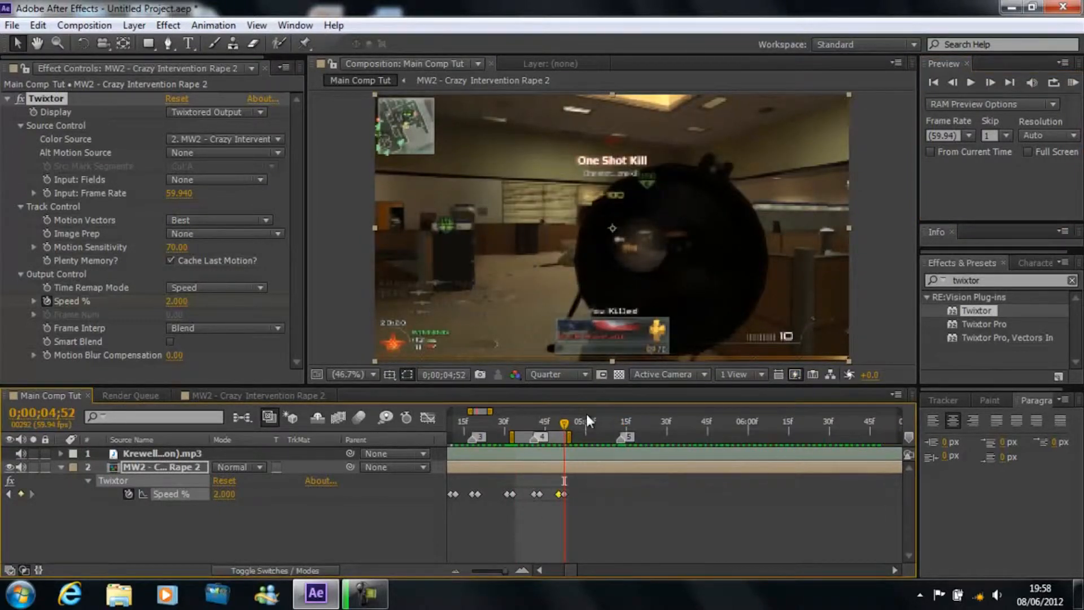
key(b)
click(714, 419)
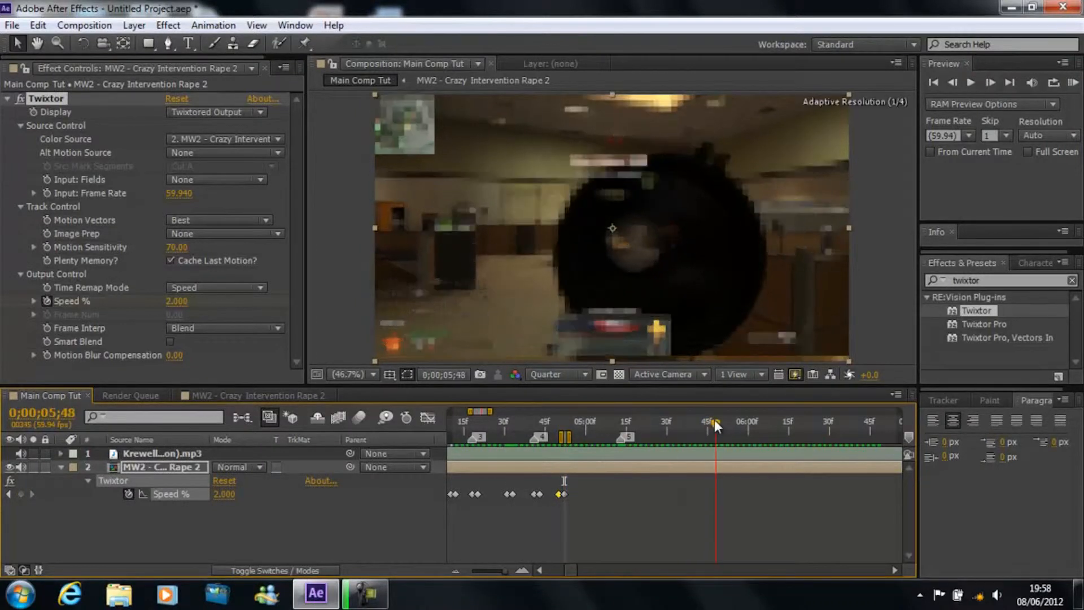
key(n)
click(1073, 83)
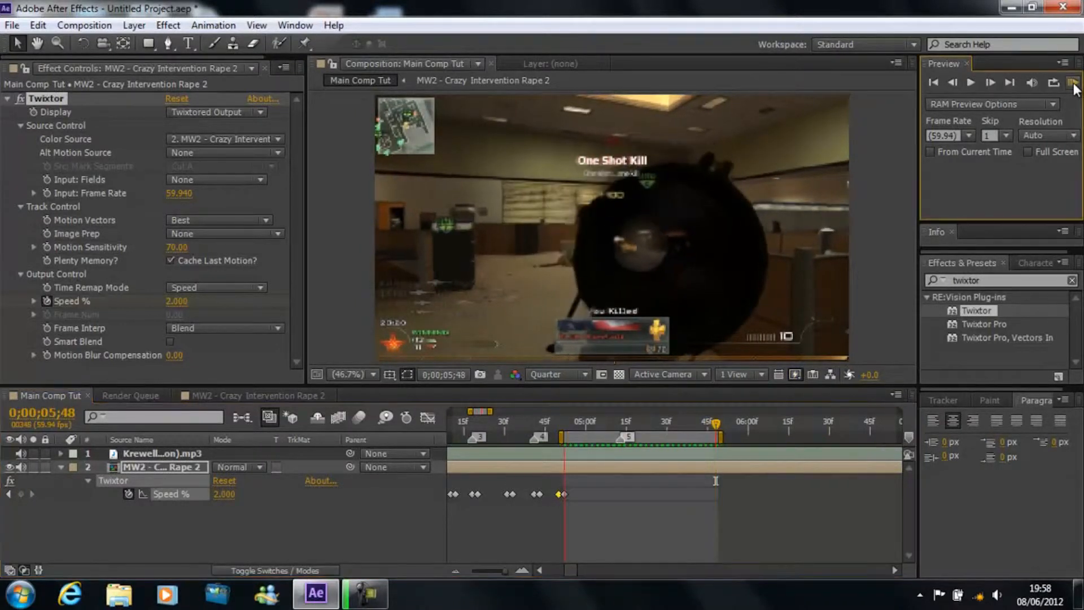
Nudge the work area's start forward between RAM previews to find the beat, and move marker 5 to that start.
click(1073, 83)
drag(561, 436, 565, 437)
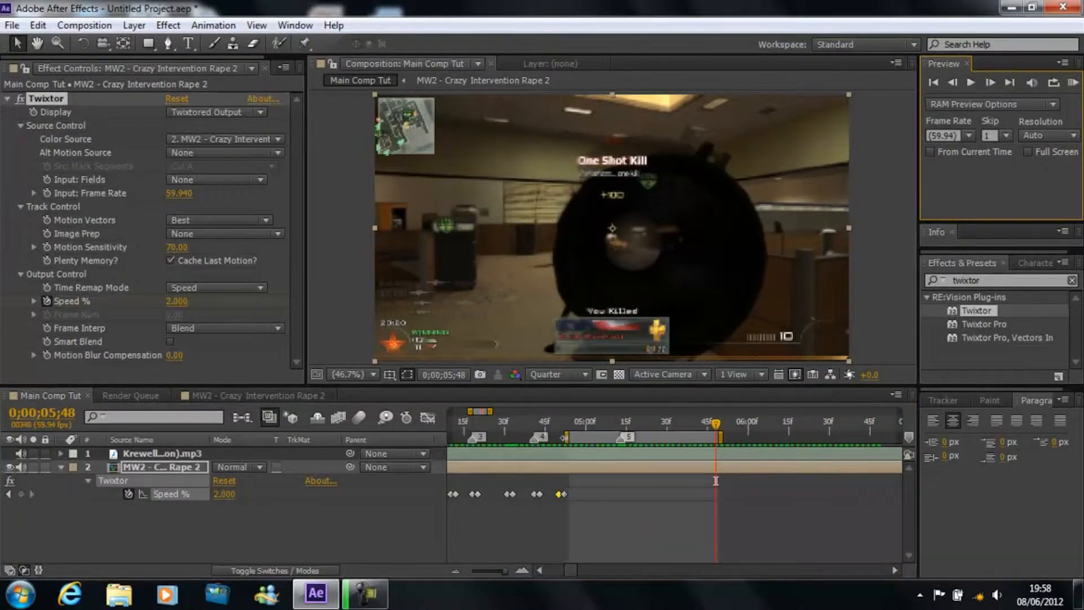
click(1072, 83)
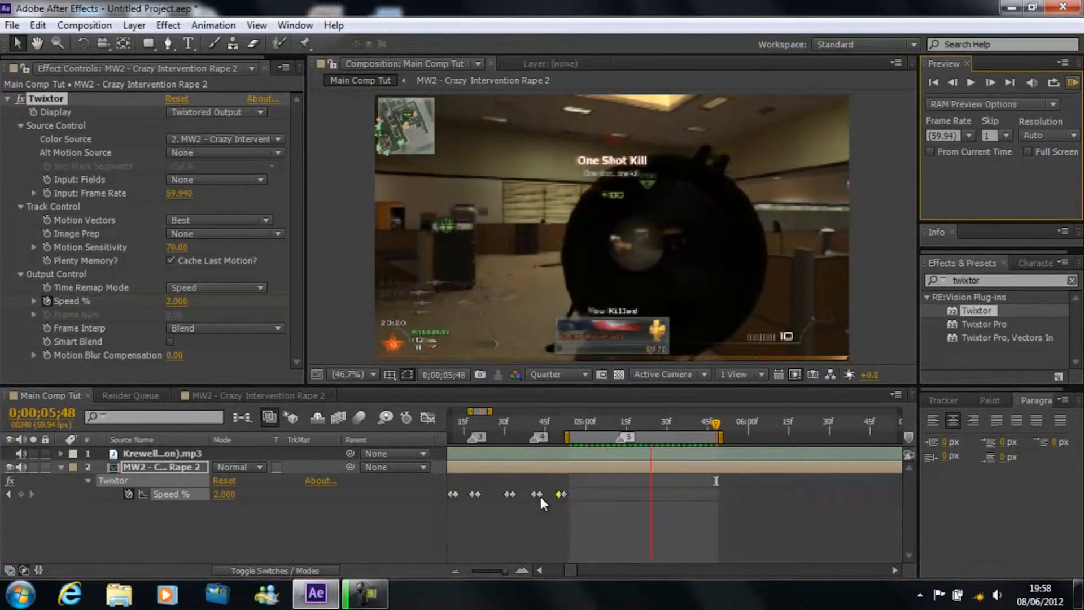
click(567, 437)
drag(567, 437, 571, 438)
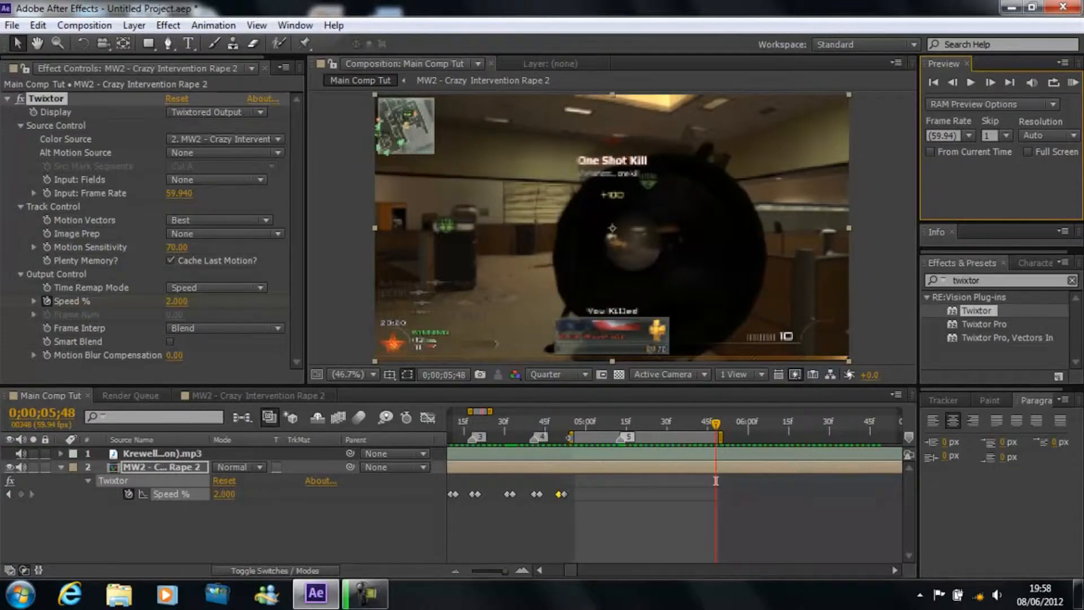
click(1073, 83)
click(579, 445)
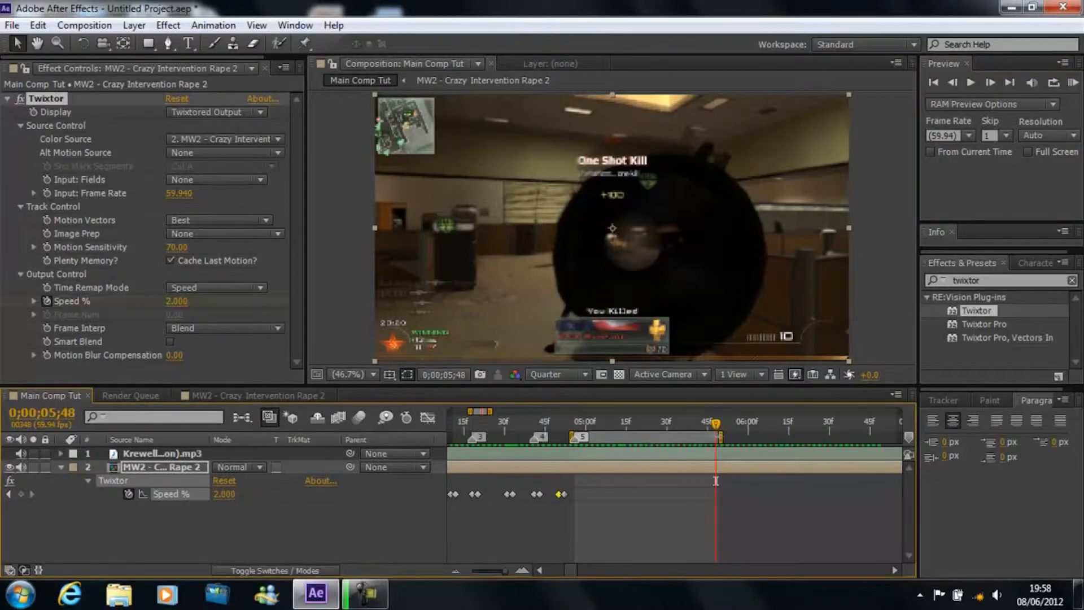
Extend the work area's end past 6 seconds and shift the last pair of Speed % keyframes slightly earlier.
drag(724, 438, 766, 438)
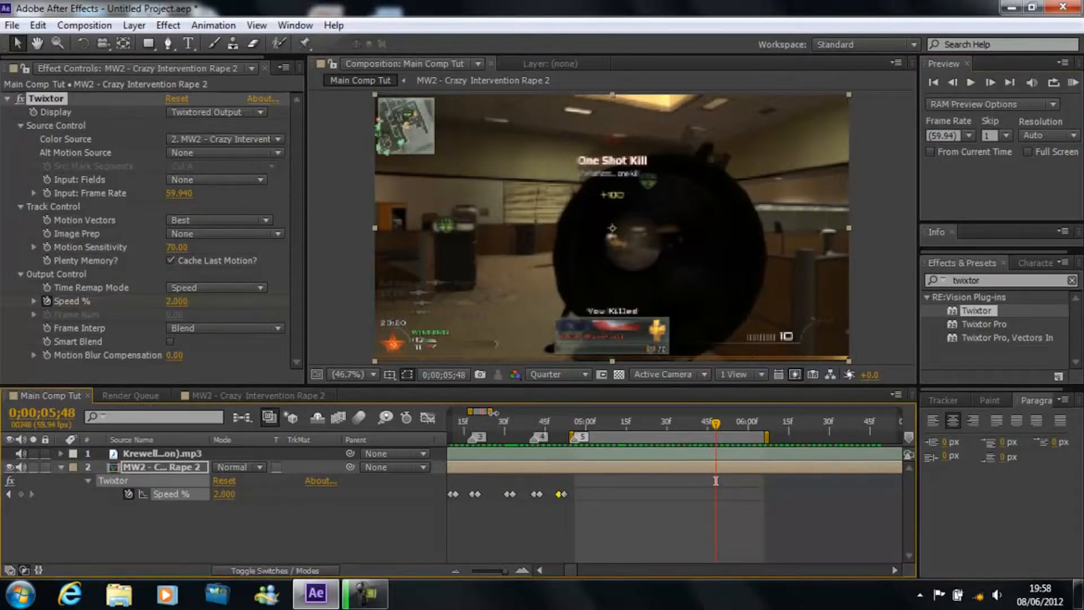
mouse_move(494, 411)
mouse_down()
mouse_move(513, 412)
mouse_move(490, 413)
mouse_up()
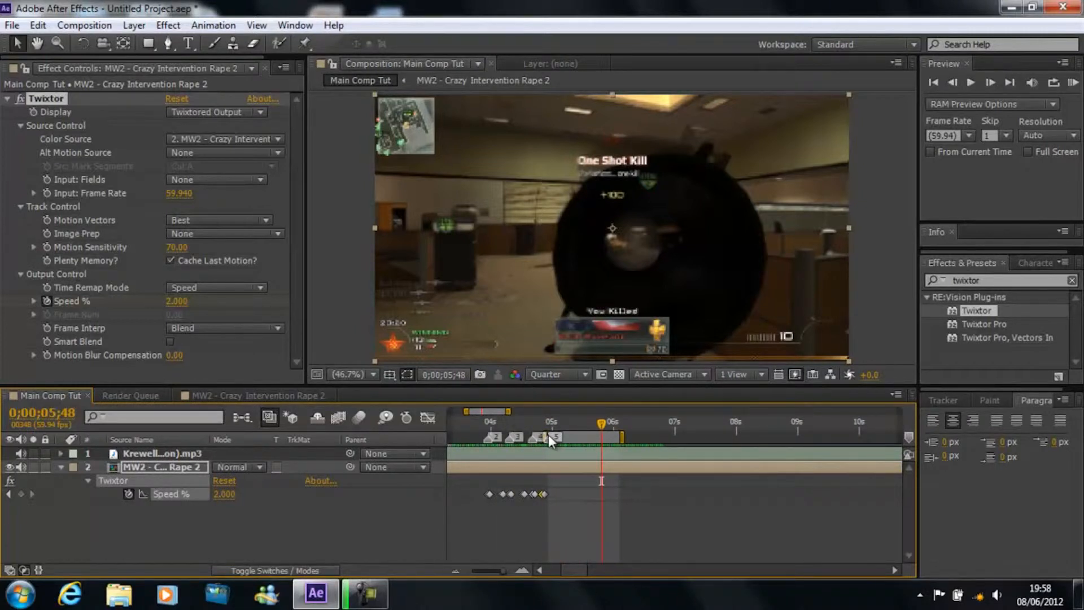
drag(508, 410, 492, 411)
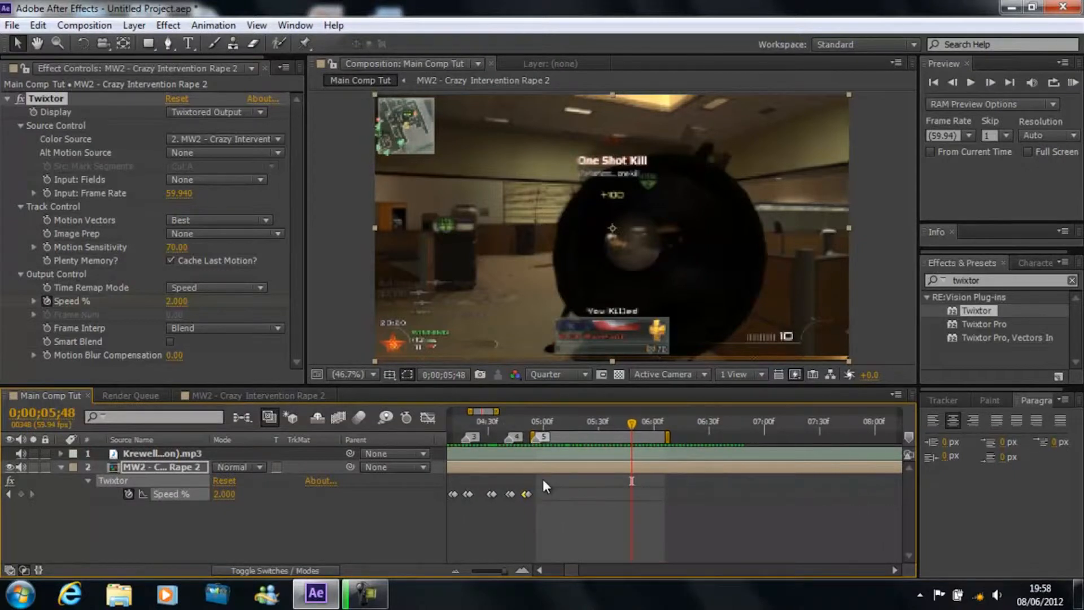
click(527, 501)
drag(533, 498, 521, 493)
key(F9)
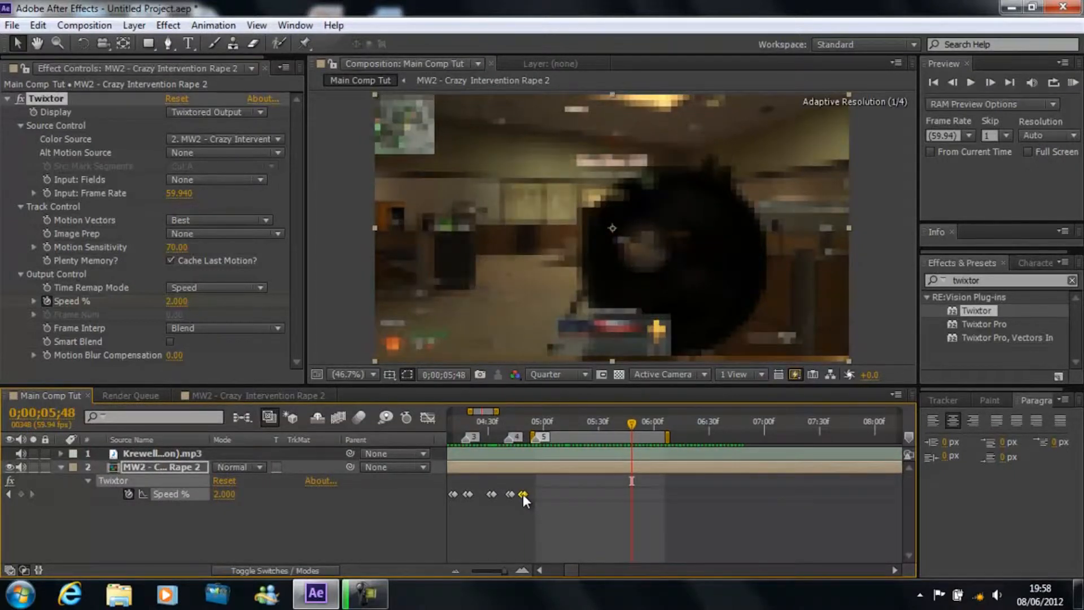
Add a Speed % keyframe holding the slow value at 0;00;04;53, just before marker 5.
click(531, 422)
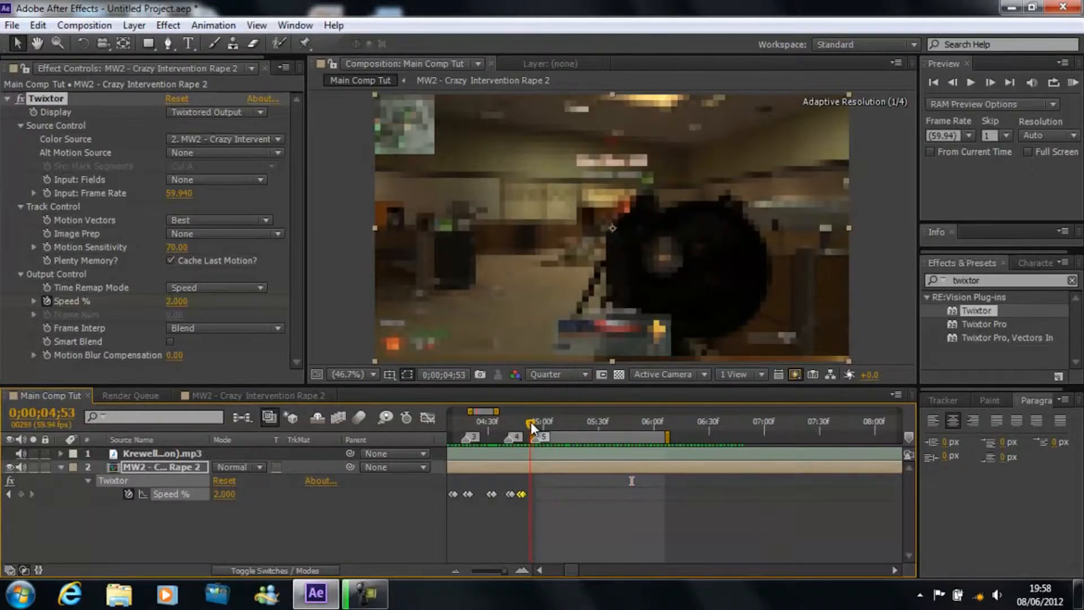
drag(496, 412, 488, 411)
drag(586, 437, 477, 411)
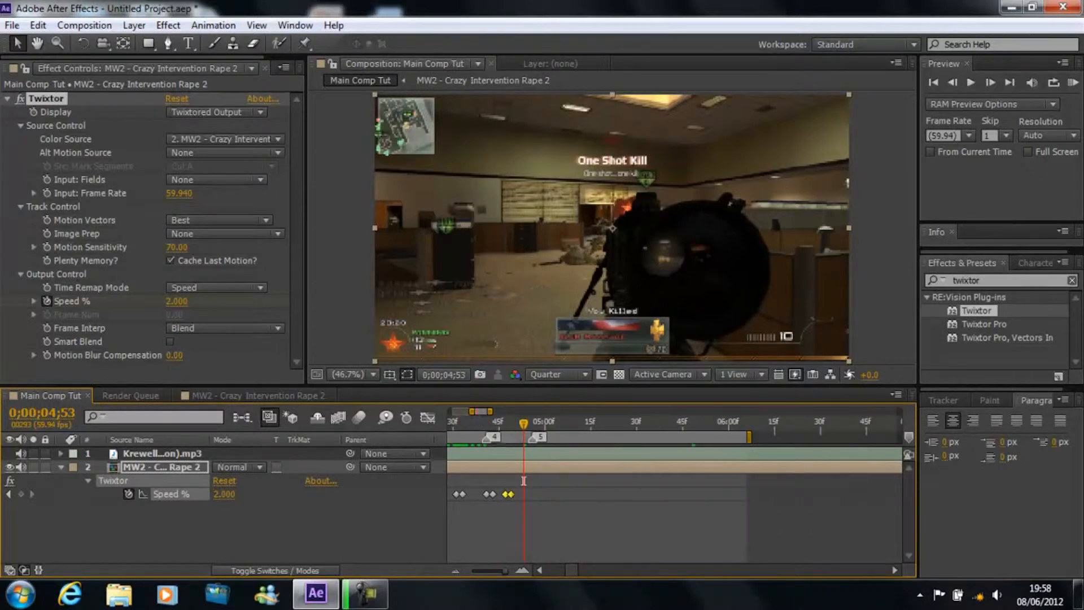
click(524, 496)
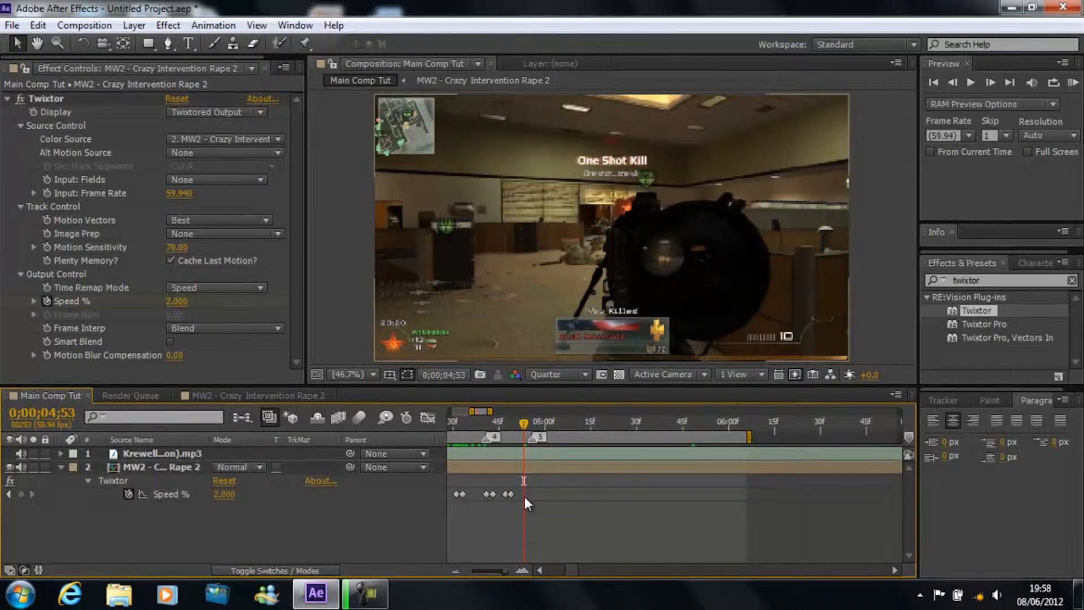
click(21, 494)
Advance two frames to 0;00;04;55 and set Speed % to 500.
click(994, 85)
click(994, 85)
click(224, 494)
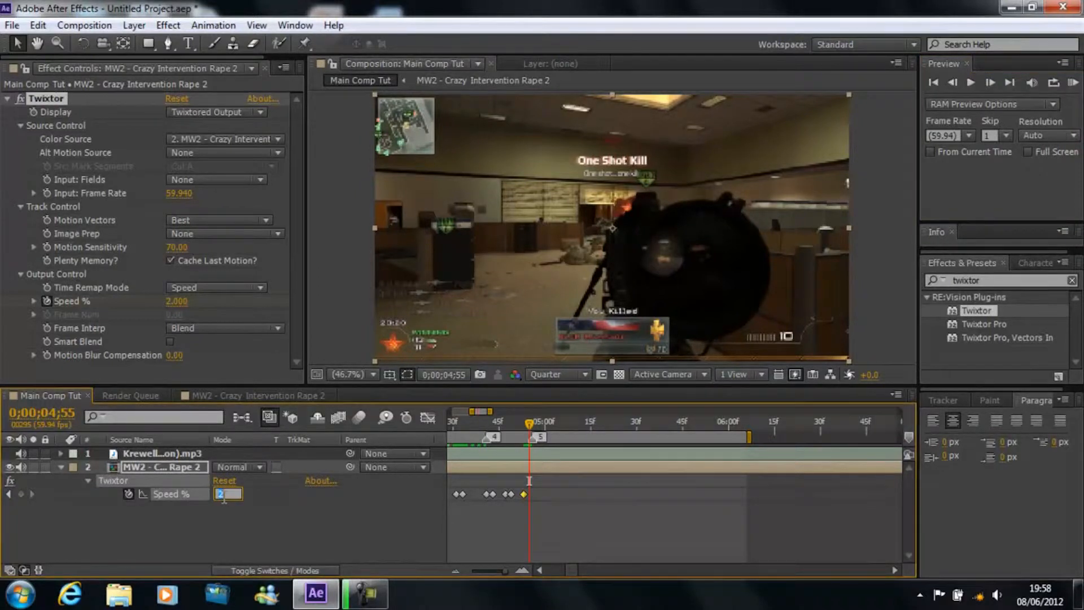
text(500)
key(Return)
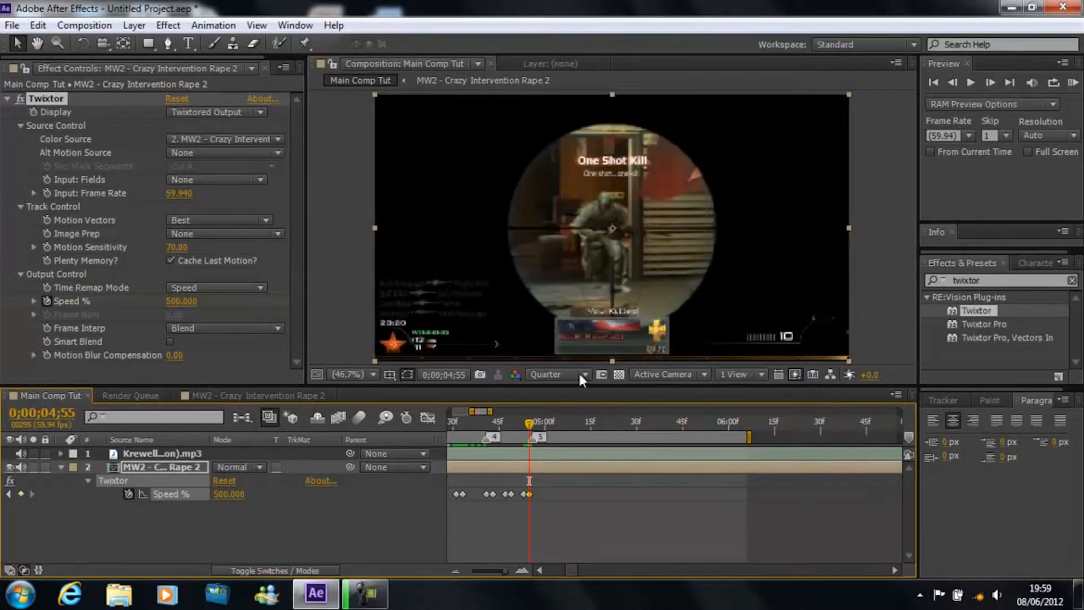
Check the fast section frame by frame up to 0;00;04;59 and shift the last two Speed % keyframes one frame earlier.
click(991, 82)
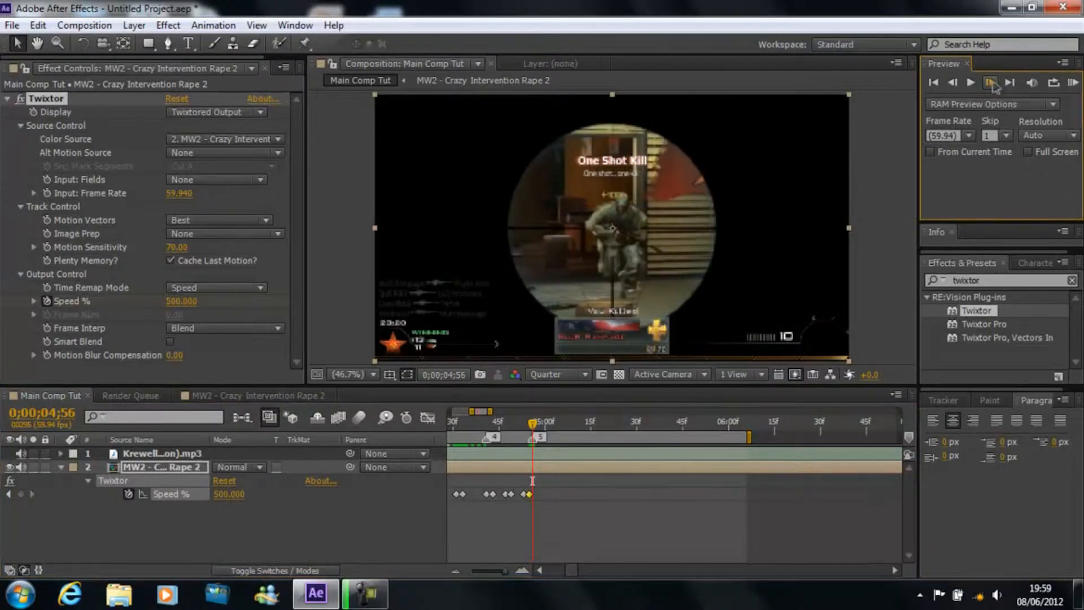
click(992, 82)
click(991, 82)
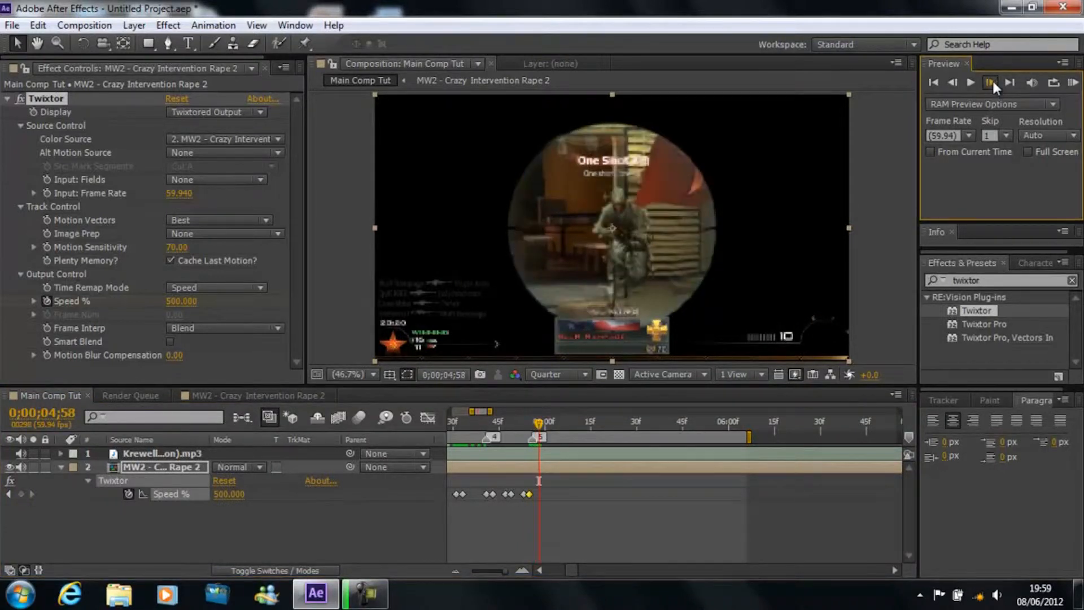
click(991, 82)
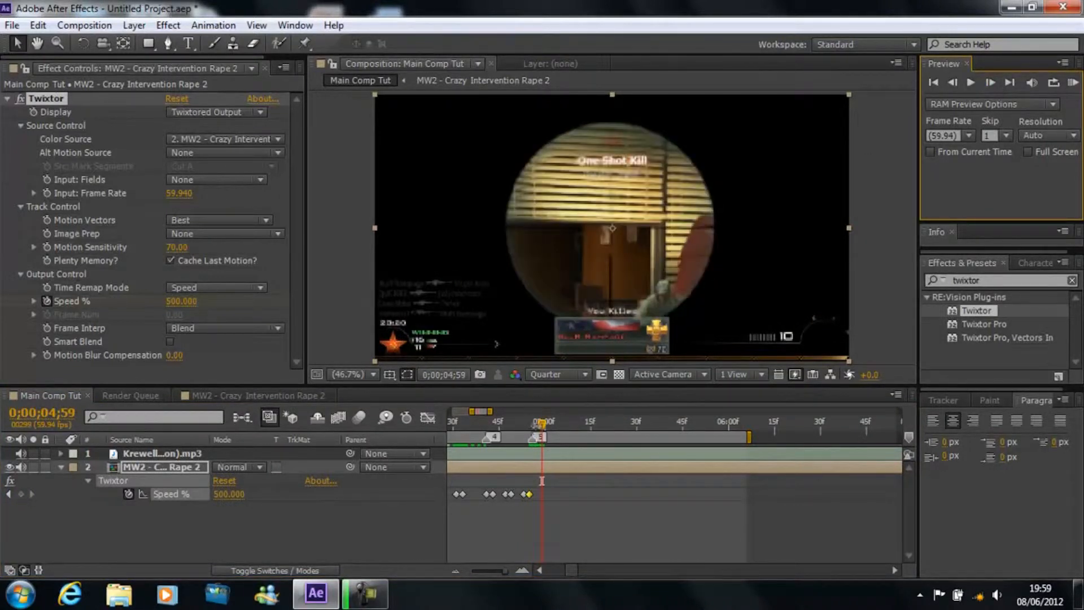
click(529, 422)
drag(543, 495, 519, 490)
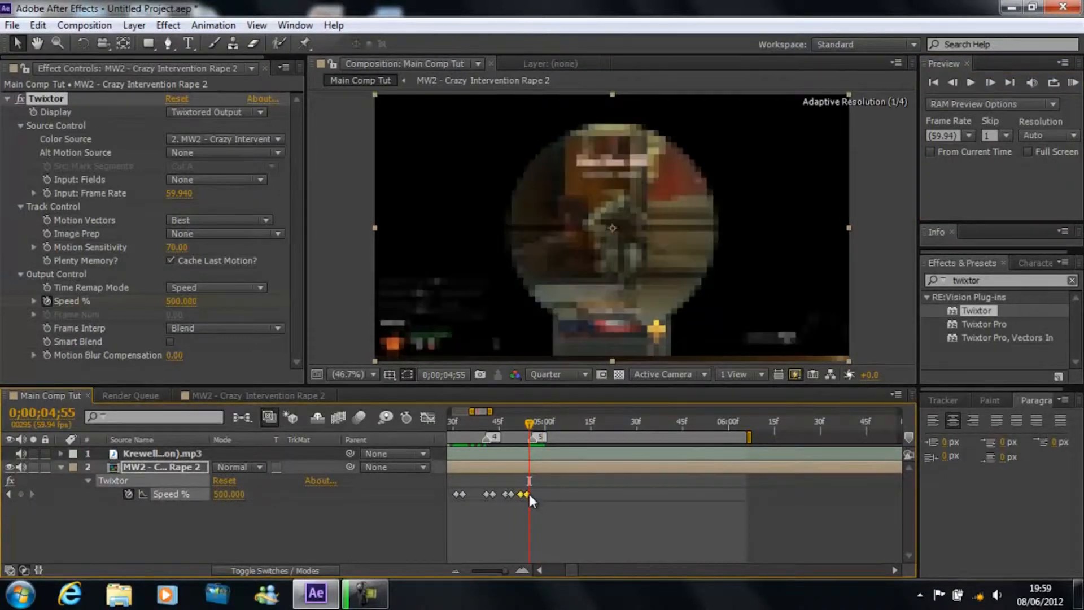
Find where the fast section should end and add a Speed % keyframe holding 500 at 0;00;05;00.
drag(531, 421, 547, 421)
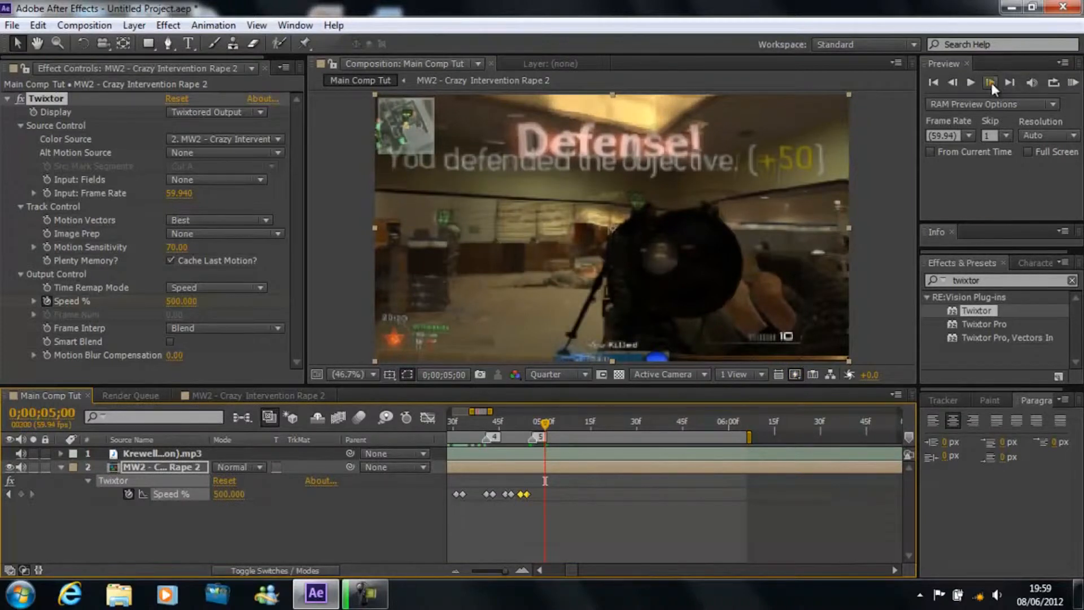
click(990, 81)
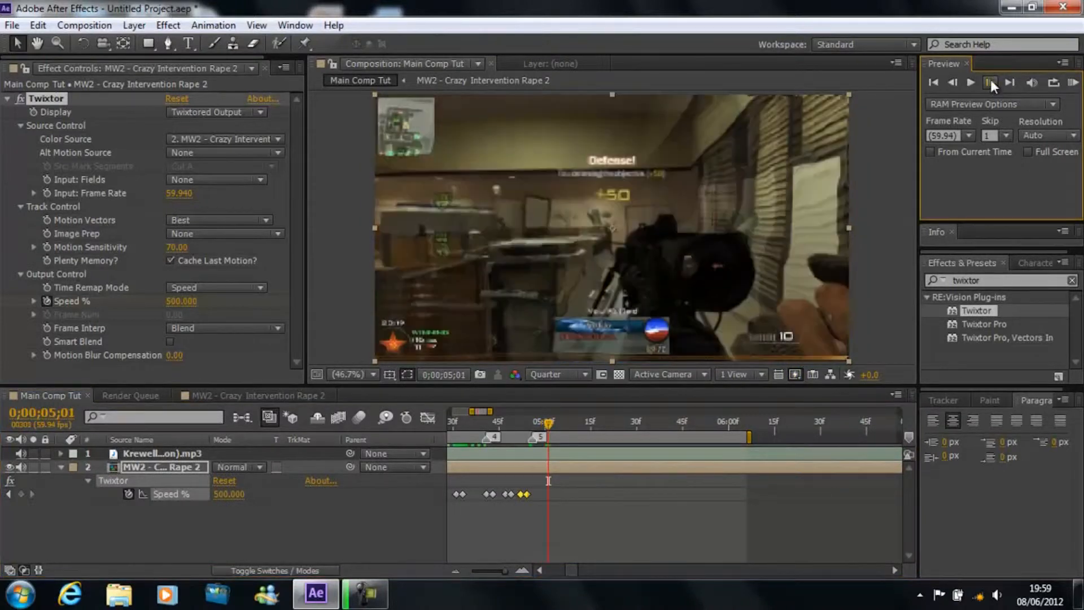
click(953, 83)
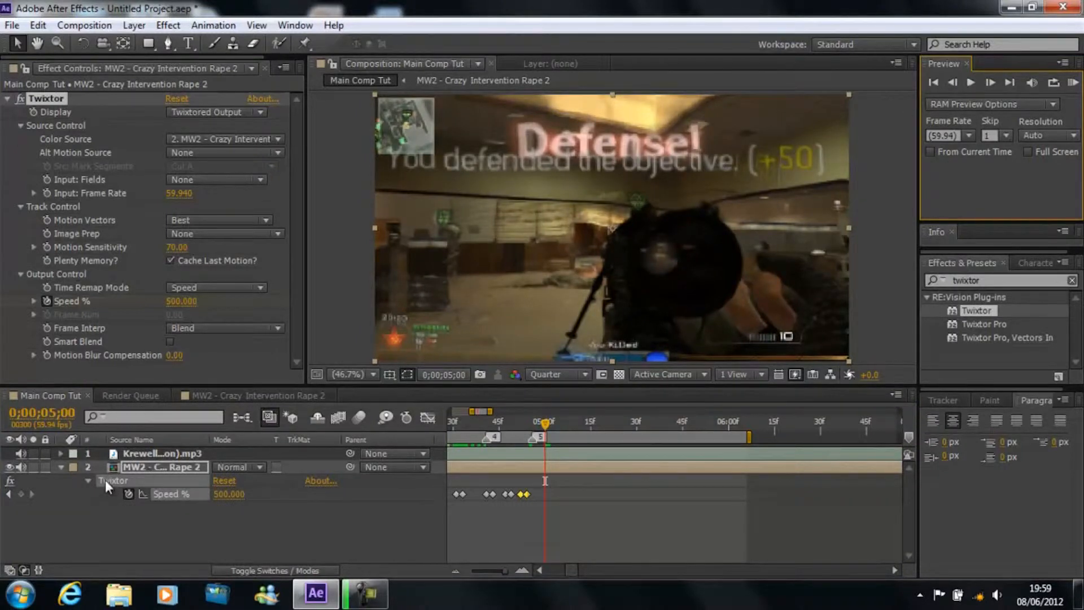
click(20, 494)
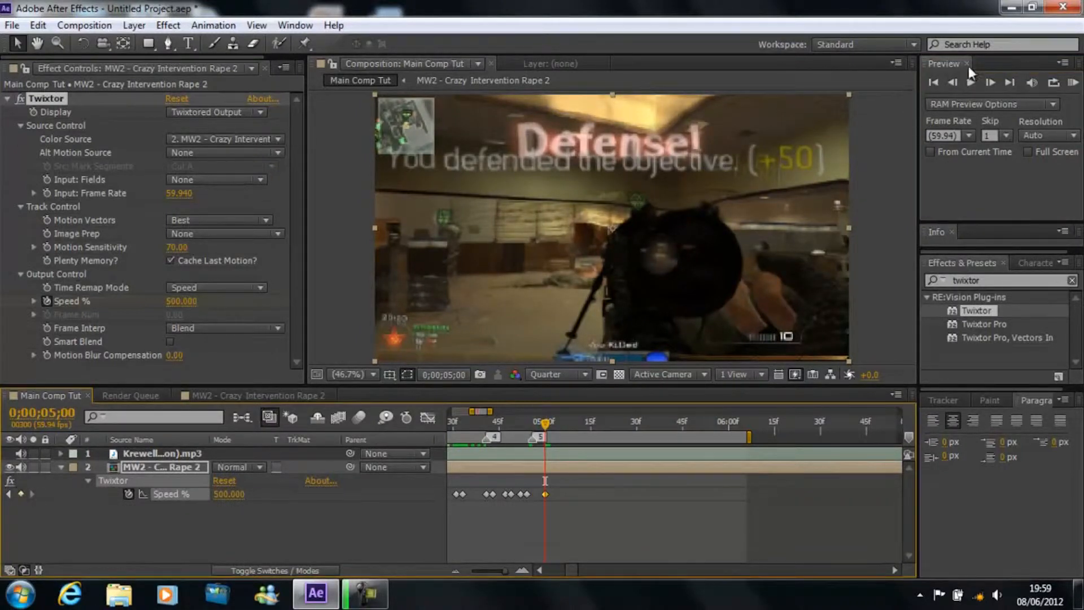
Advance two frames to 0;00;05;02 and set Speed % to 2.
click(990, 83)
click(990, 83)
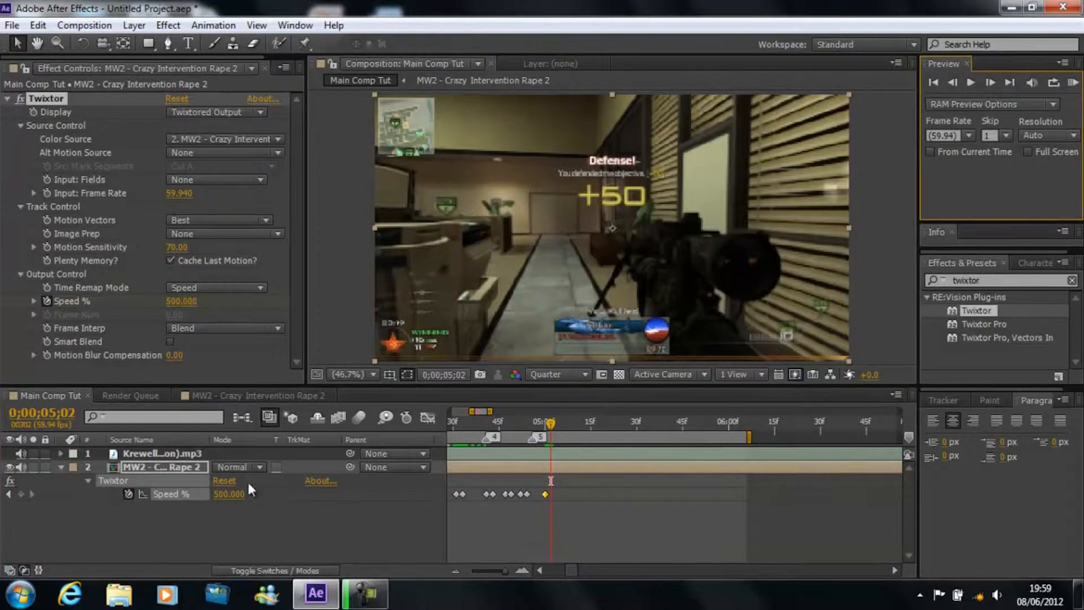
click(229, 494)
text(2)
key(Return)
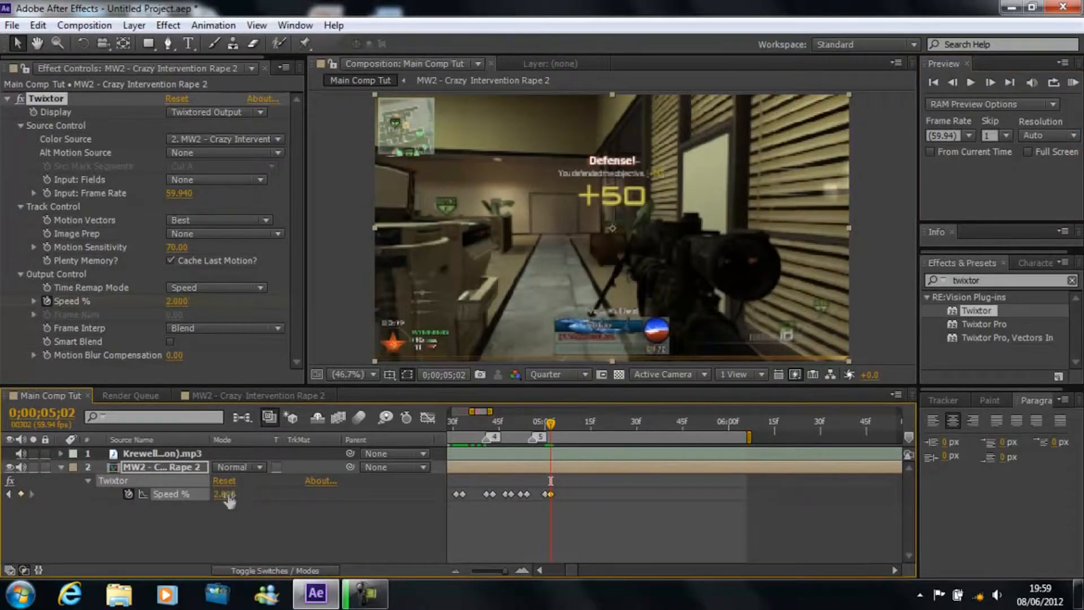
Collapse the gameplay layer, extend the work area's end to nearly 7 seconds, and play a RAM preview of the whole sync.
click(60, 467)
mouse_move(492, 412)
mouse_down()
mouse_move(535, 411)
mouse_move(500, 411)
mouse_up()
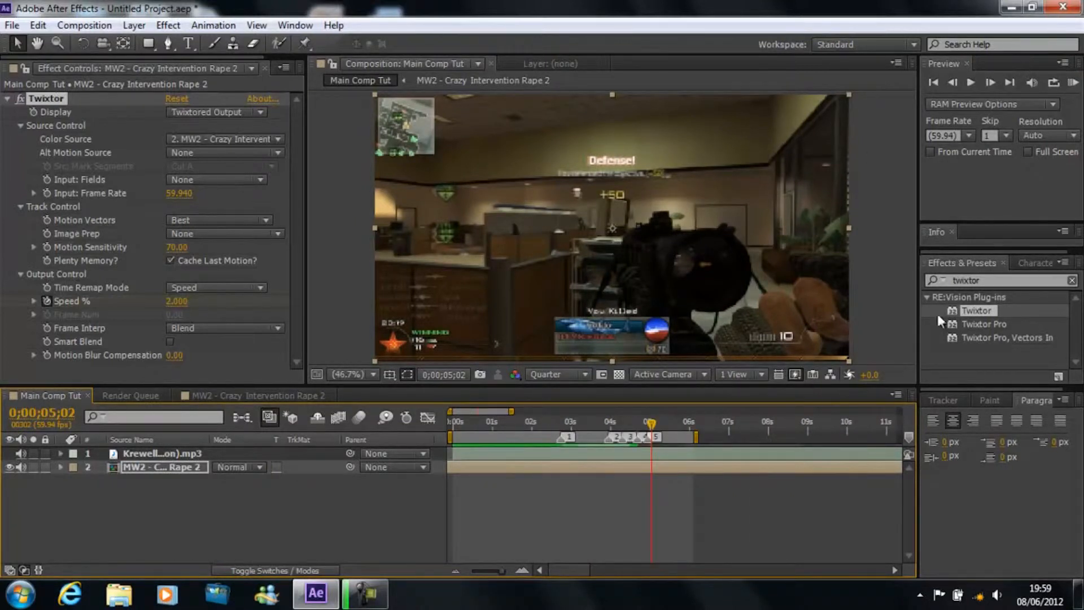
drag(697, 437, 720, 436)
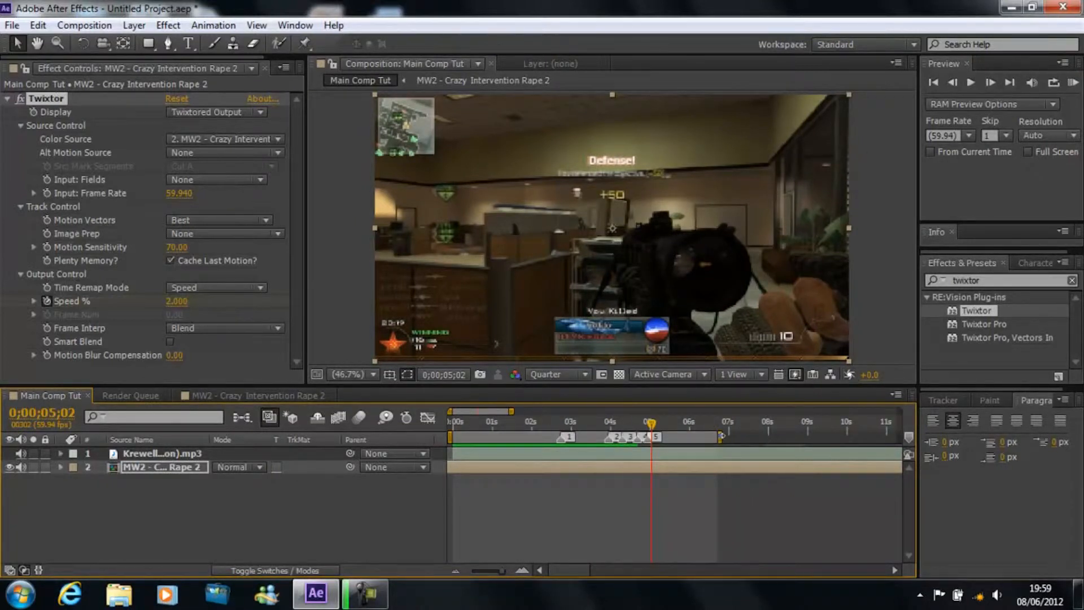
click(1073, 83)
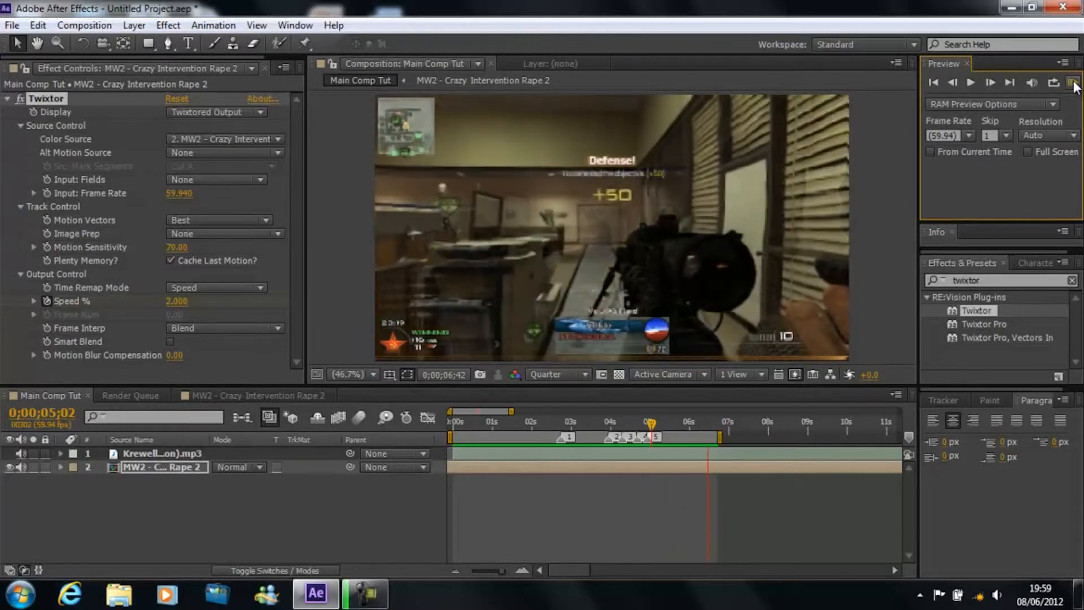
Replay the RAM preview of the sync to check the speed changes against the beats.
click(1072, 83)
click(1073, 83)
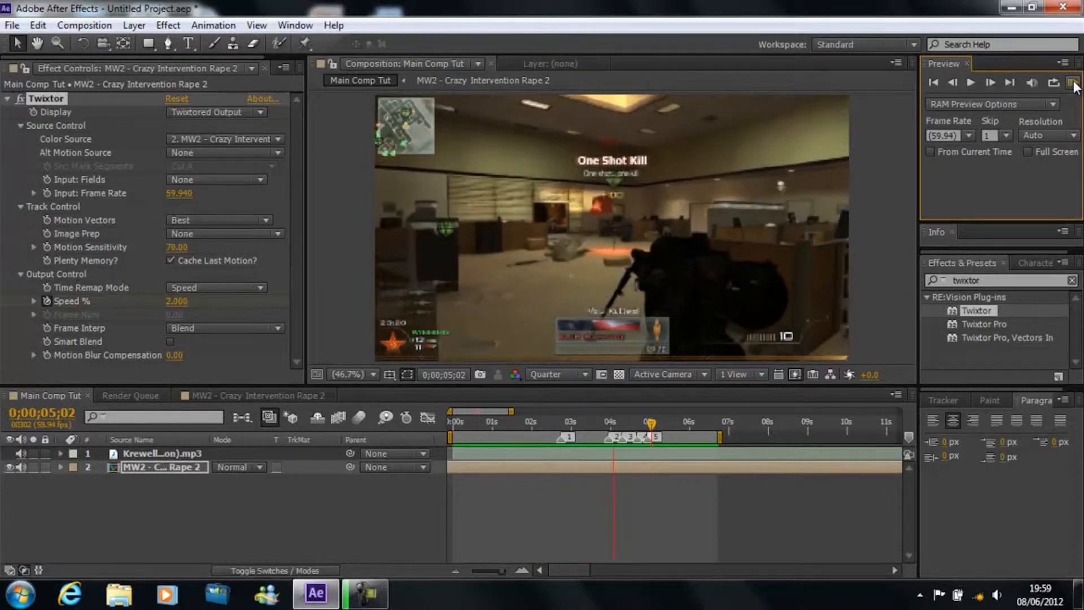
click(1072, 83)
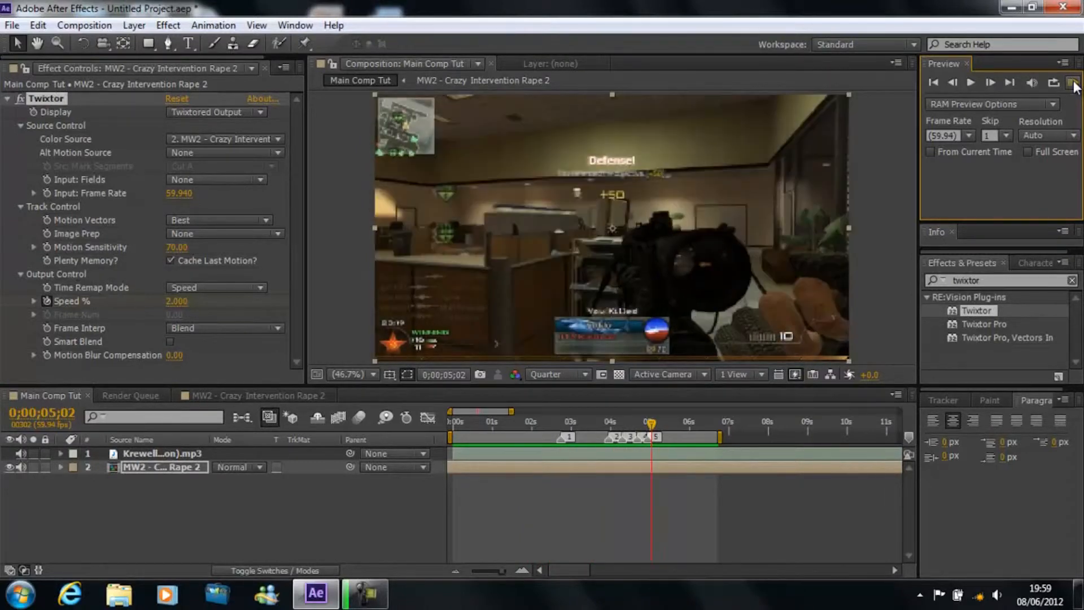
Reveal the gameplay layer's Speed % keyframes, shift the pair around 0;00;04;54 one frame earlier and move the last pair two frames later.
drag(512, 411, 481, 412)
drag(580, 425, 572, 428)
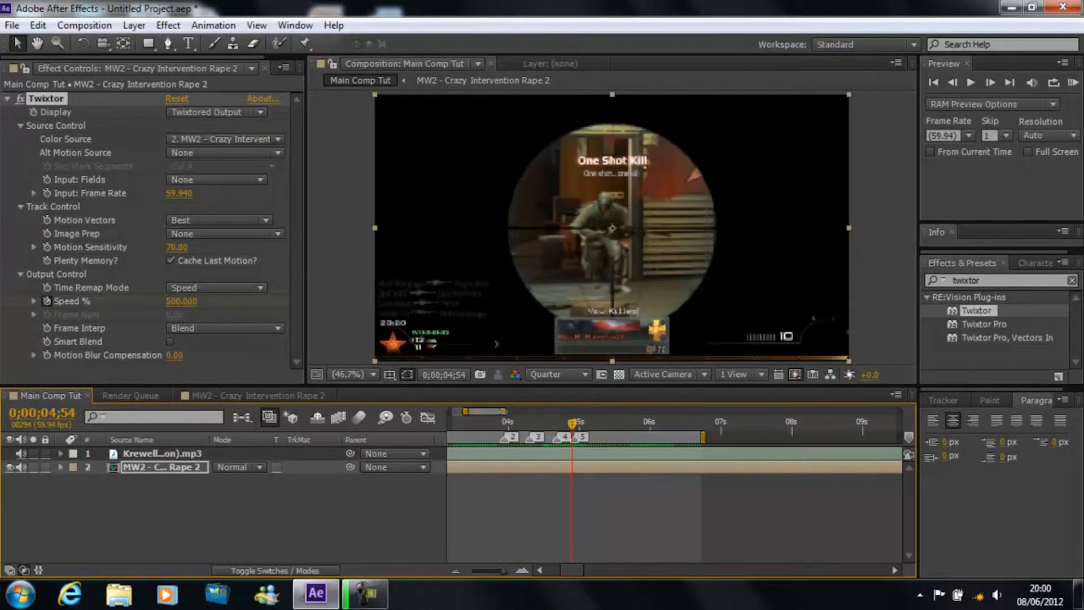
drag(504, 412, 485, 411)
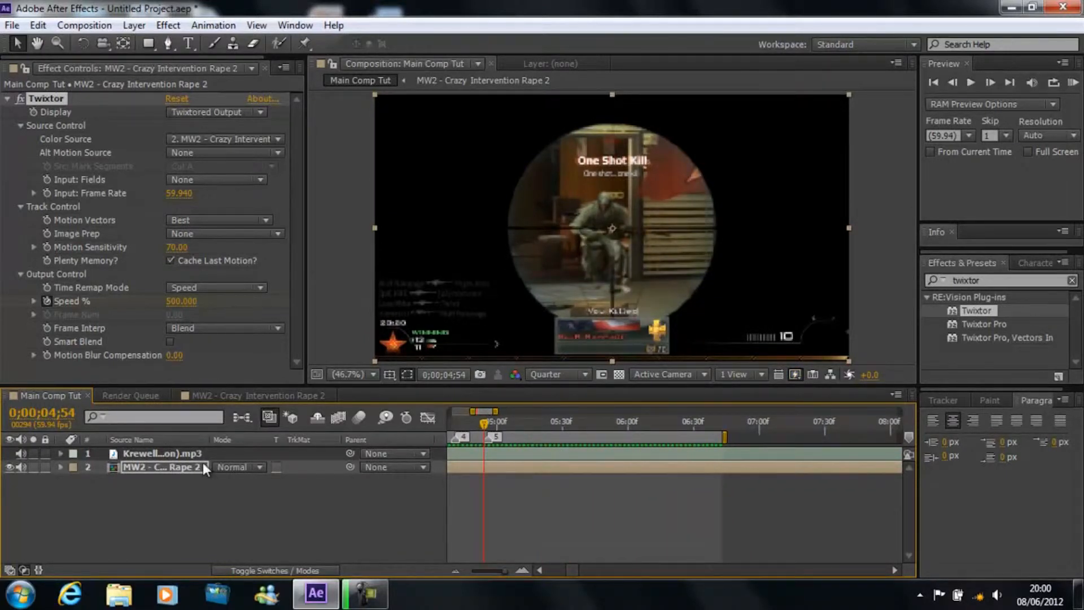
key(u)
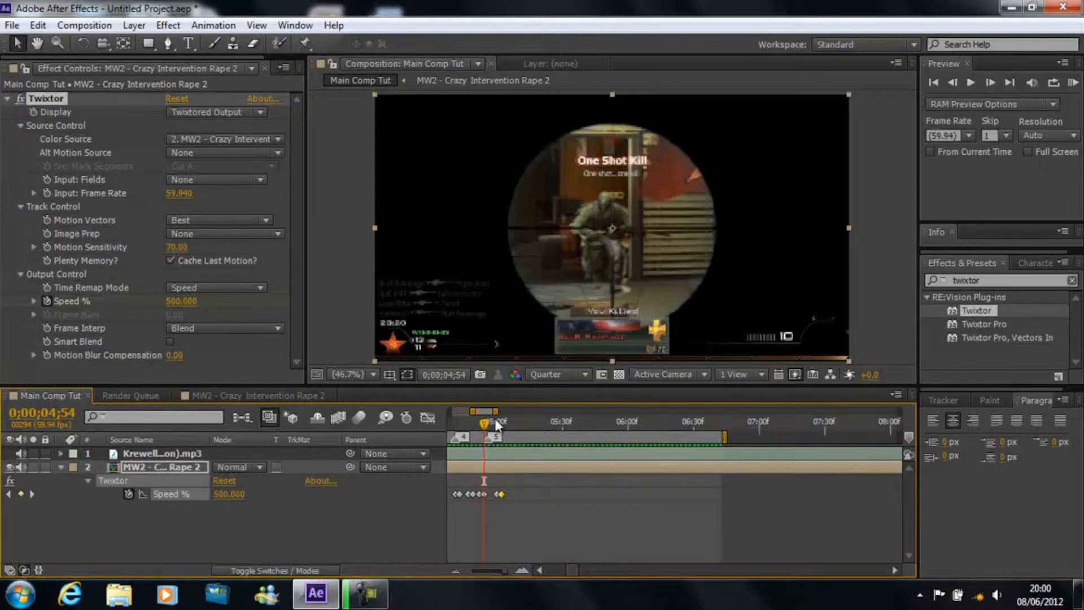
drag(499, 411, 488, 411)
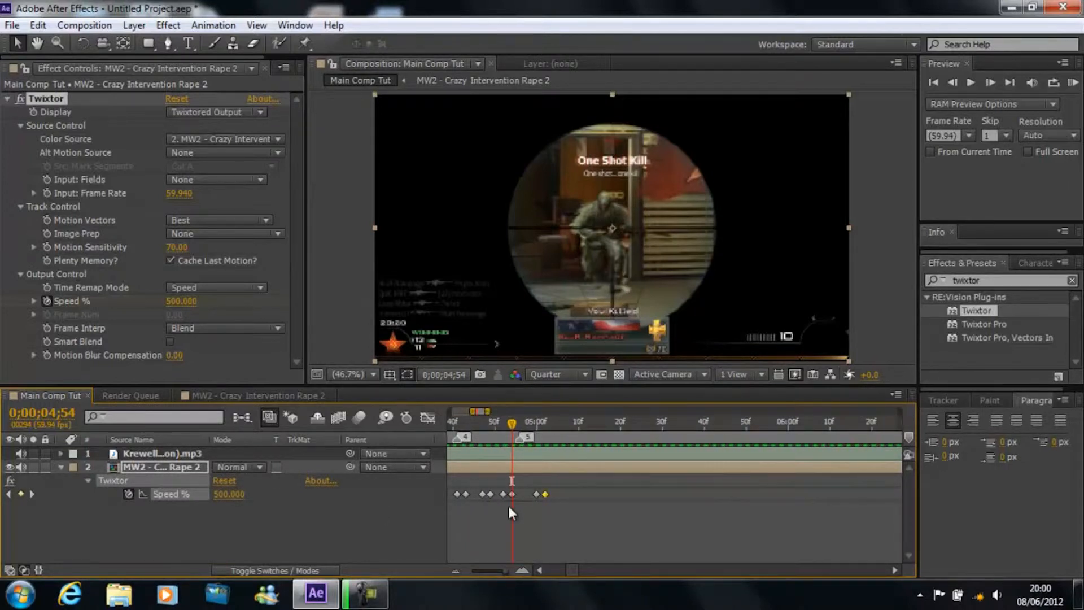
click(503, 494)
drag(514, 495, 545, 495)
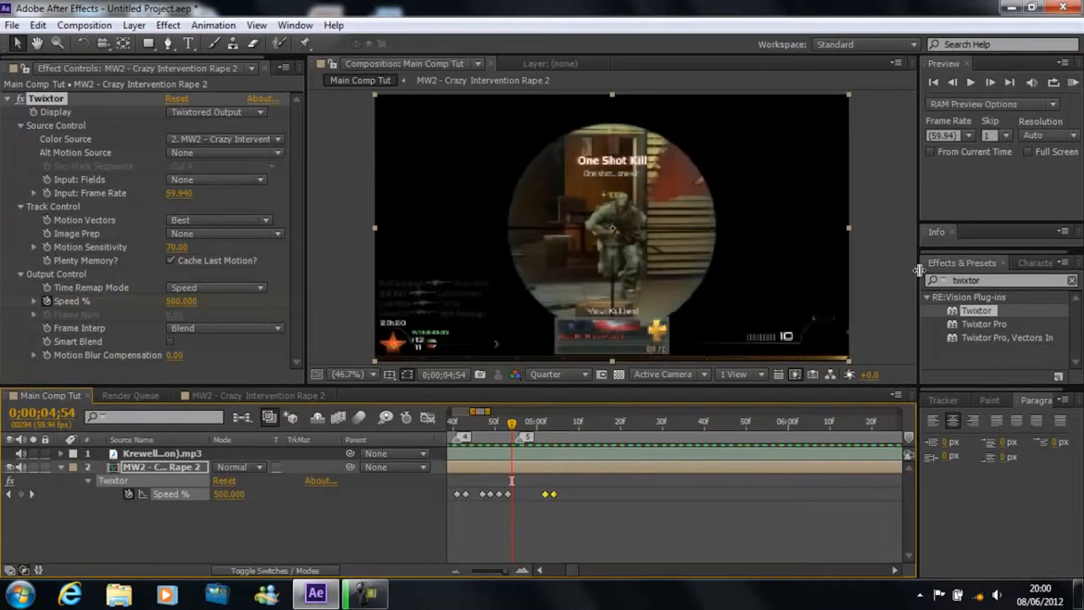
Set the Speed % keyframe at 0;00;04;53 to 400, then shift it and the preceding keyframe one frame later.
click(8, 493)
click(226, 494)
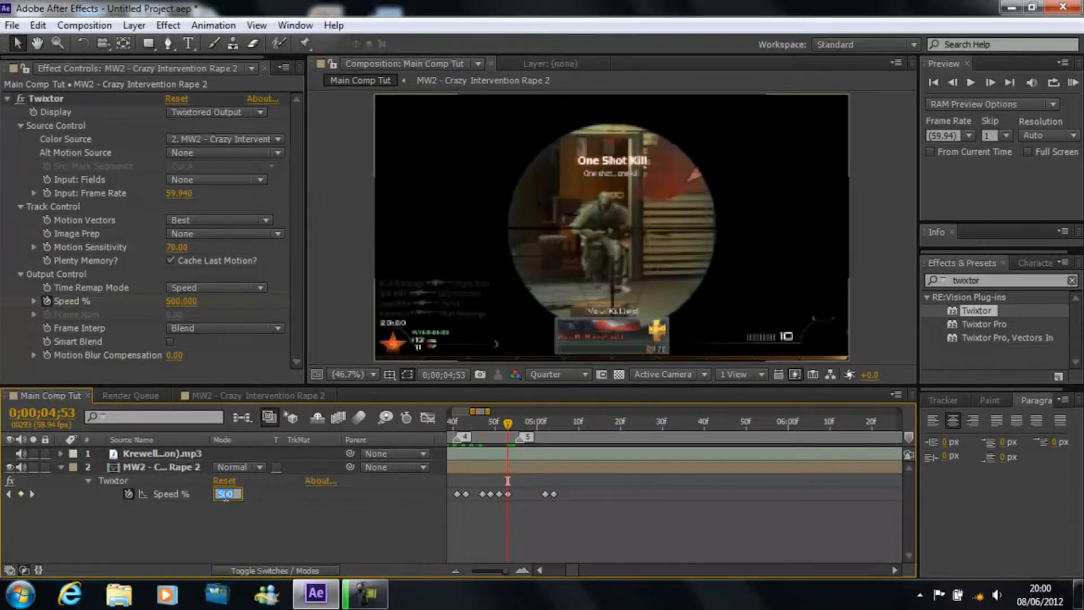
text(400)
key(Return)
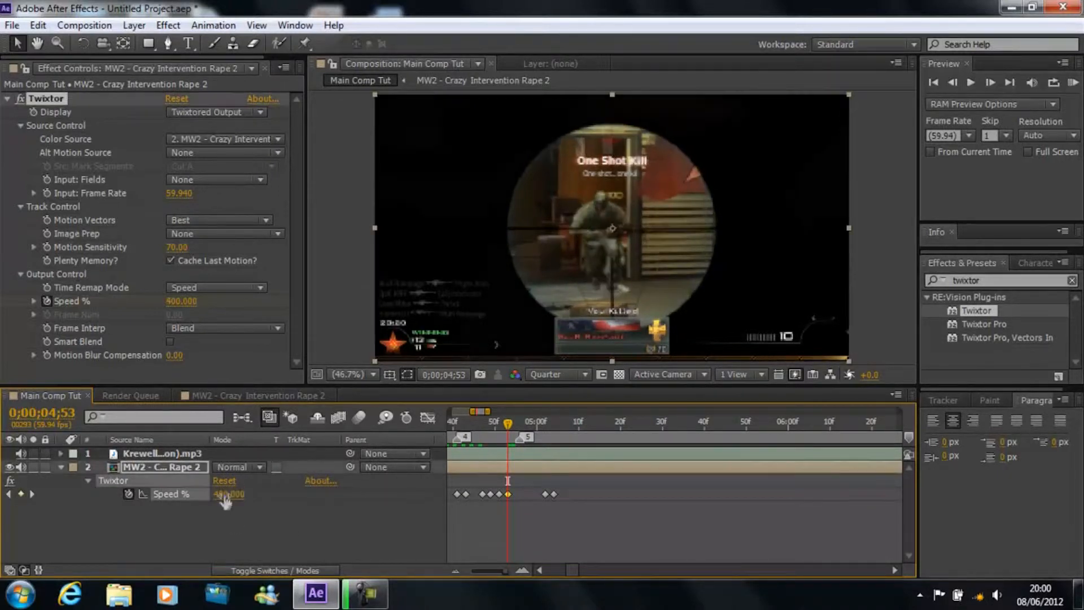
drag(497, 493, 503, 494)
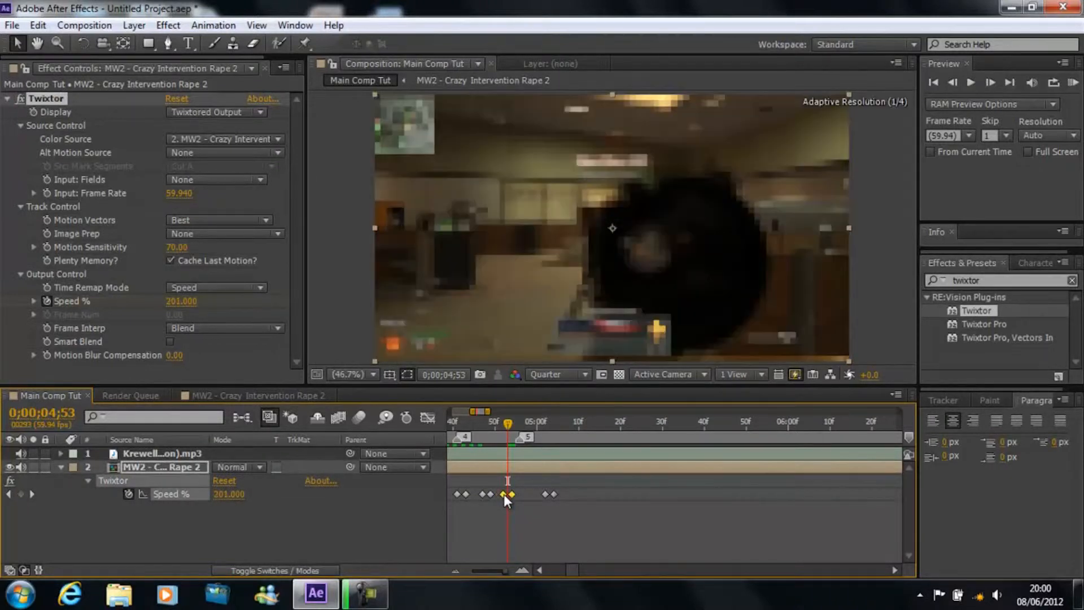
Go to the Speed % keyframe at 0;00;05;02 and set it to 400.
click(520, 423)
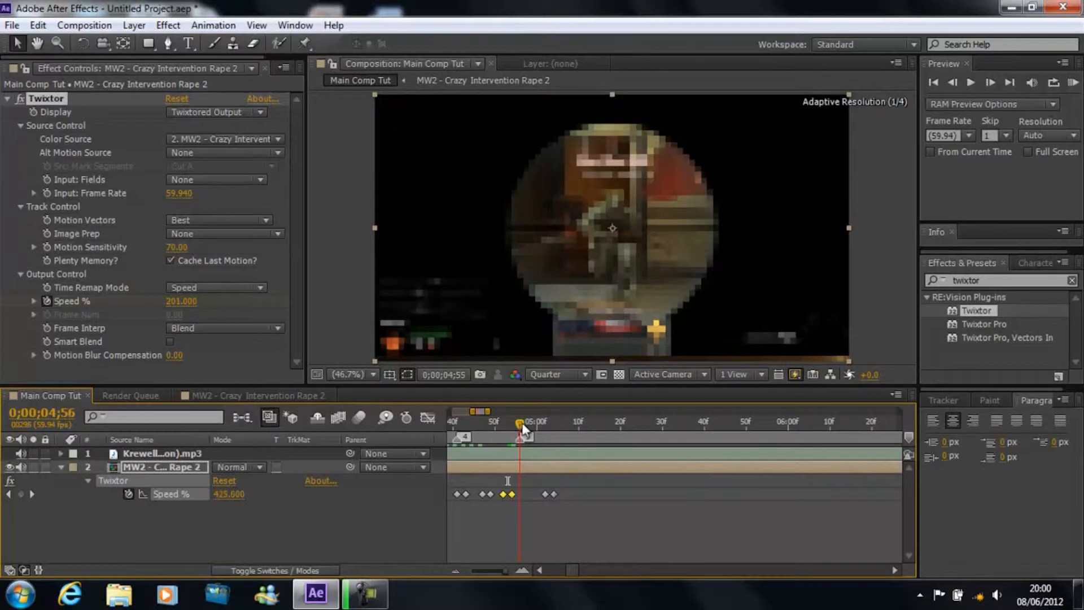
click(32, 494)
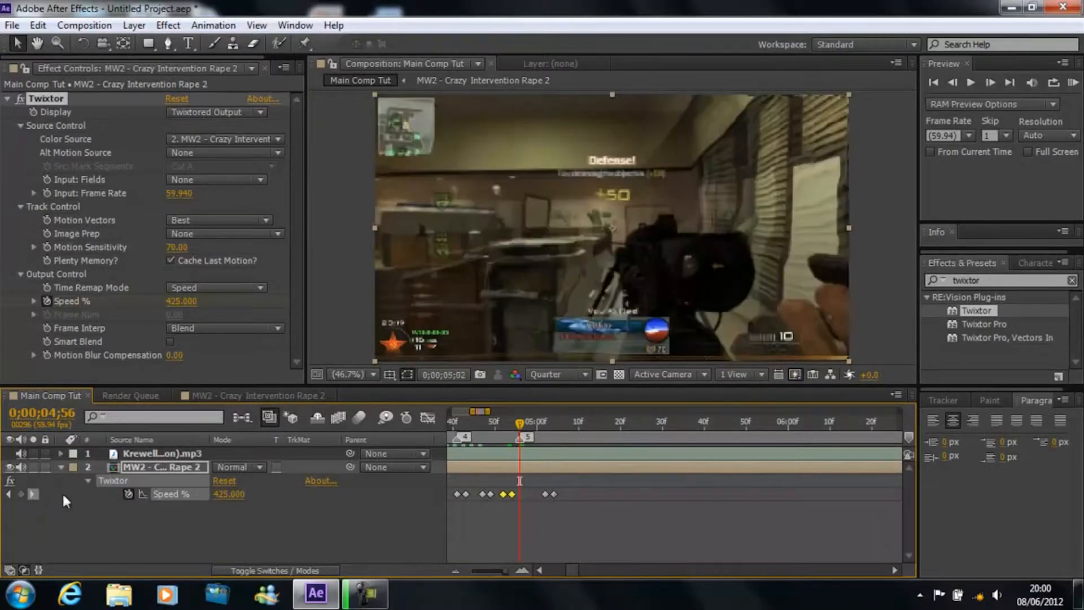
click(226, 495)
text(400)
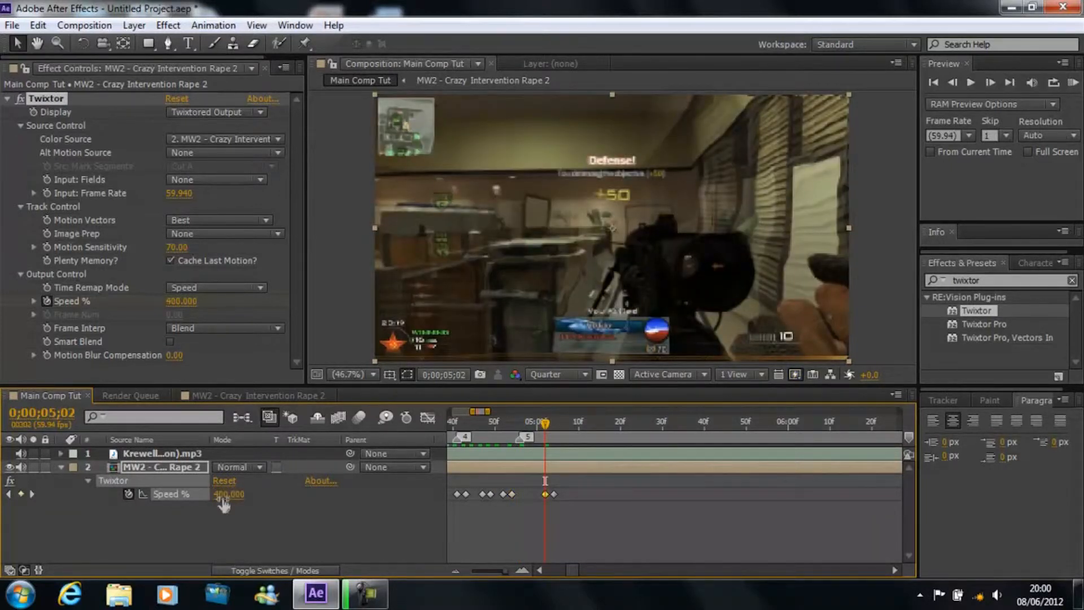
key(Return)
Scrub through the fast section up to 0;00;05;03 and play a RAM preview of the new speeds.
drag(542, 422, 525, 423)
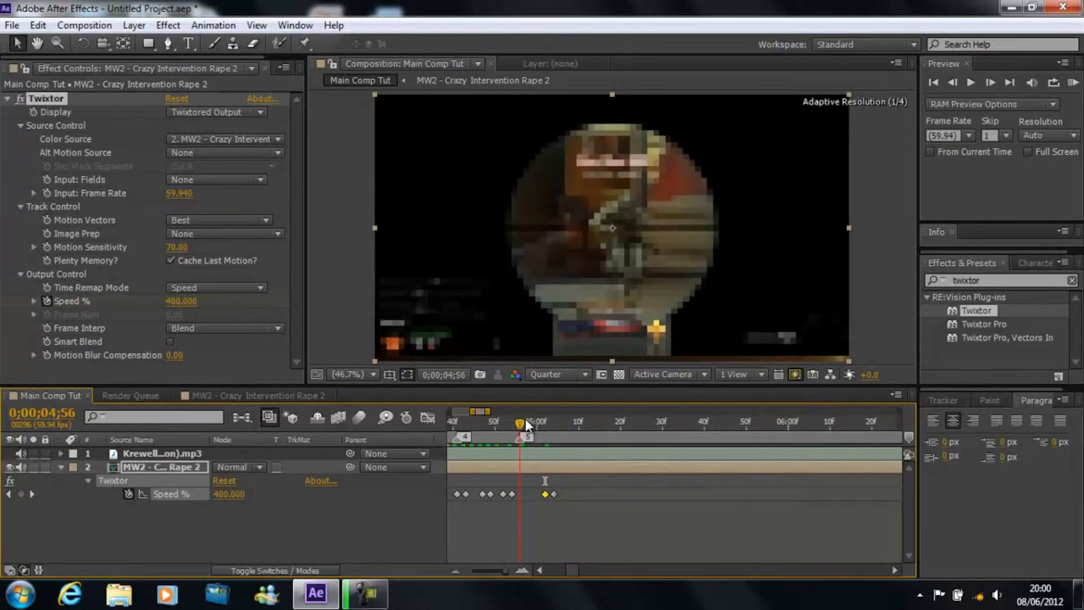
drag(523, 430, 548, 423)
click(1073, 83)
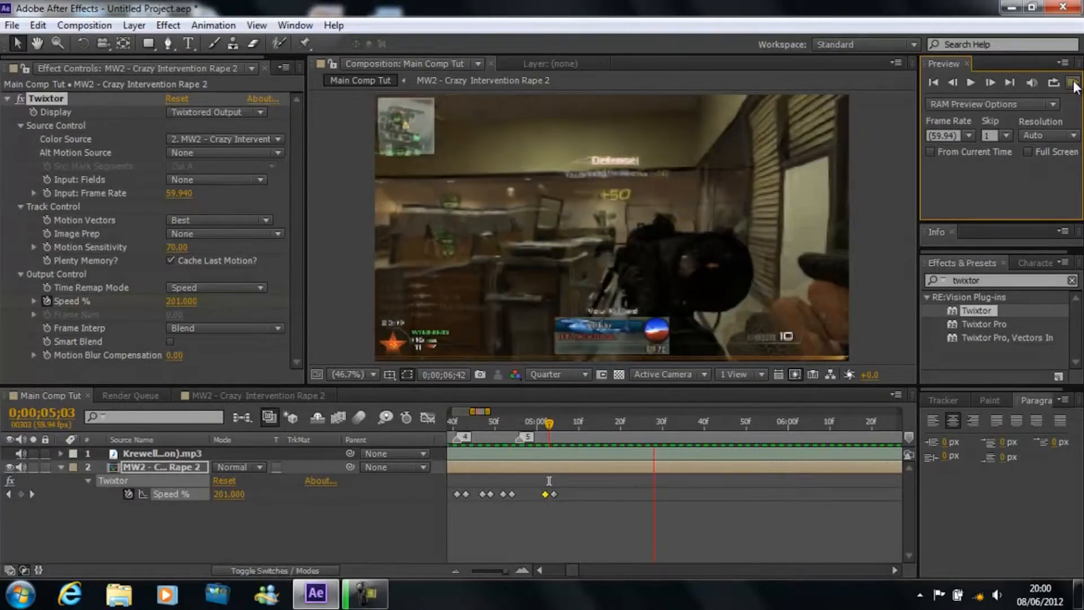
click(1075, 85)
Move the last two Speed % keyframes later so that the first of them sits at 0;00;05;05.
mouse_move(586, 484)
mouse_down()
mouse_move(537, 498)
mouse_move(577, 493)
mouse_up()
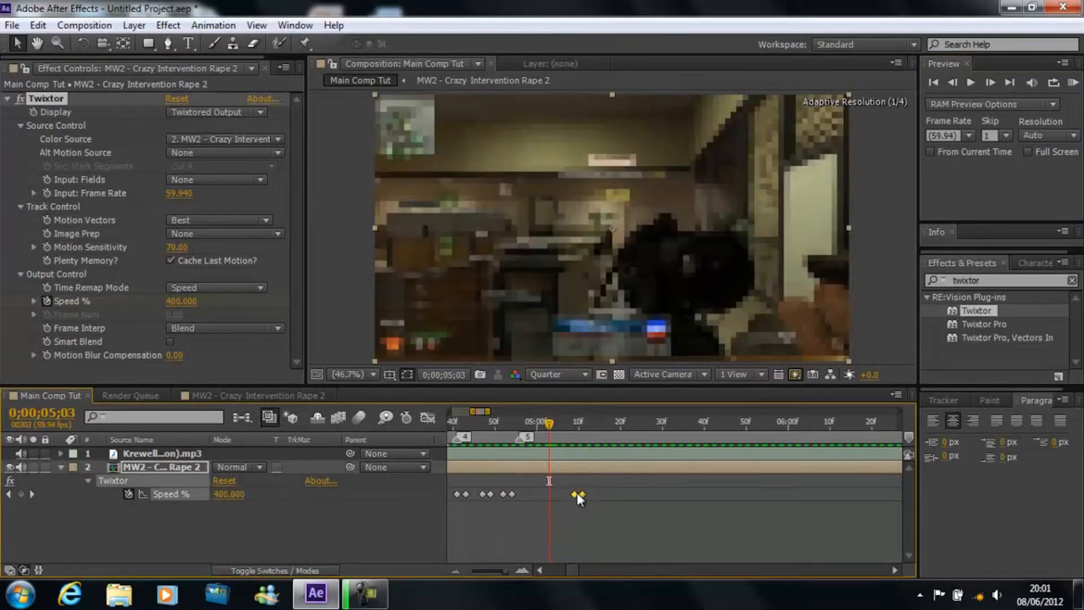
drag(549, 423, 560, 423)
drag(564, 425, 561, 423)
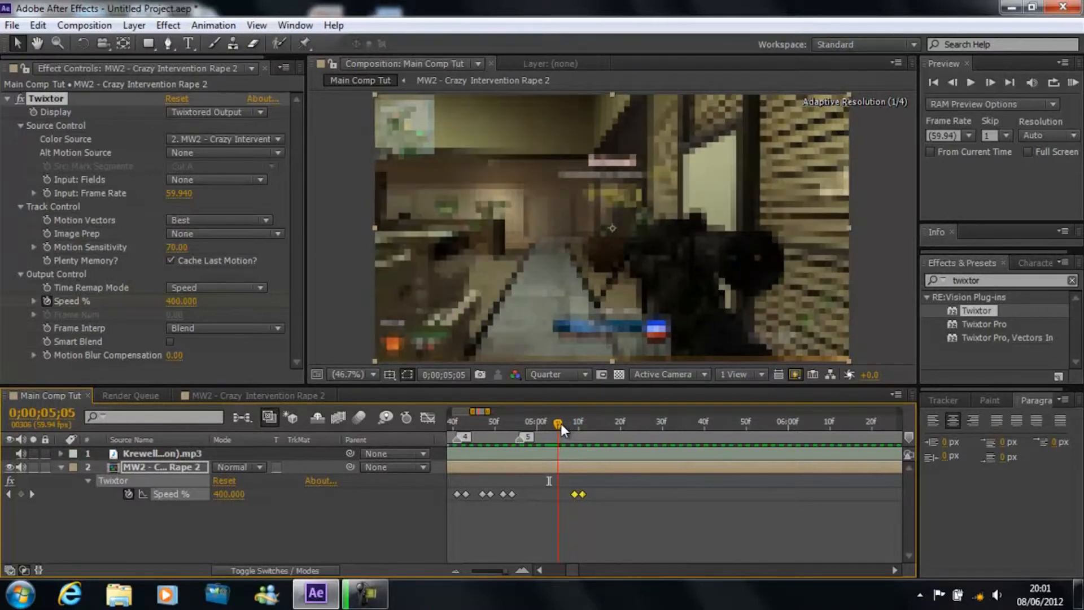
drag(576, 494, 569, 493)
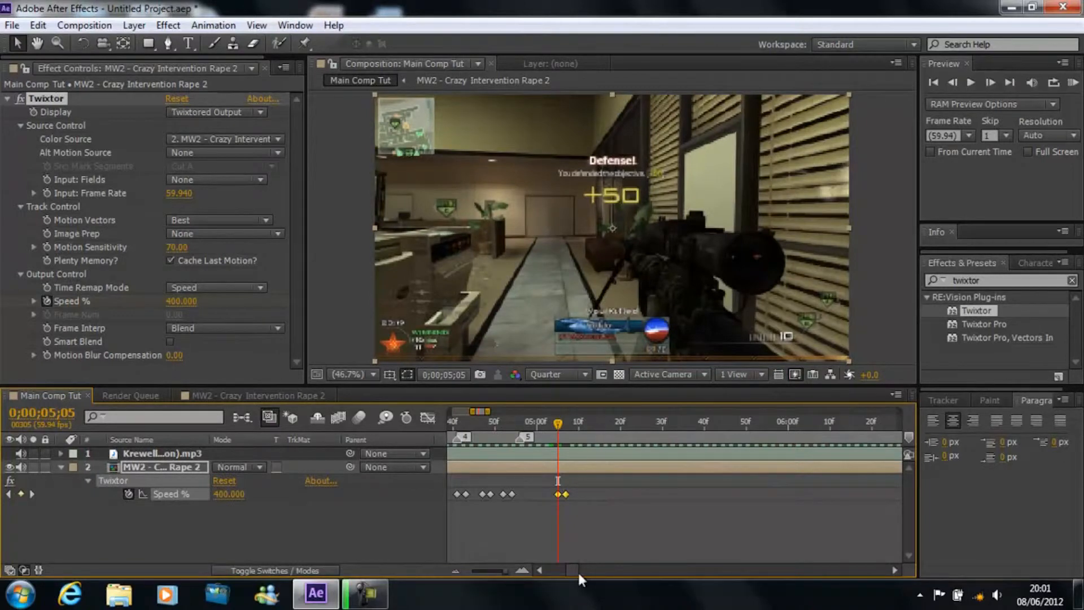
Play a RAM preview to check the lengthened fast section ending at 0;00;05;05.
drag(573, 570, 568, 569)
click(1072, 84)
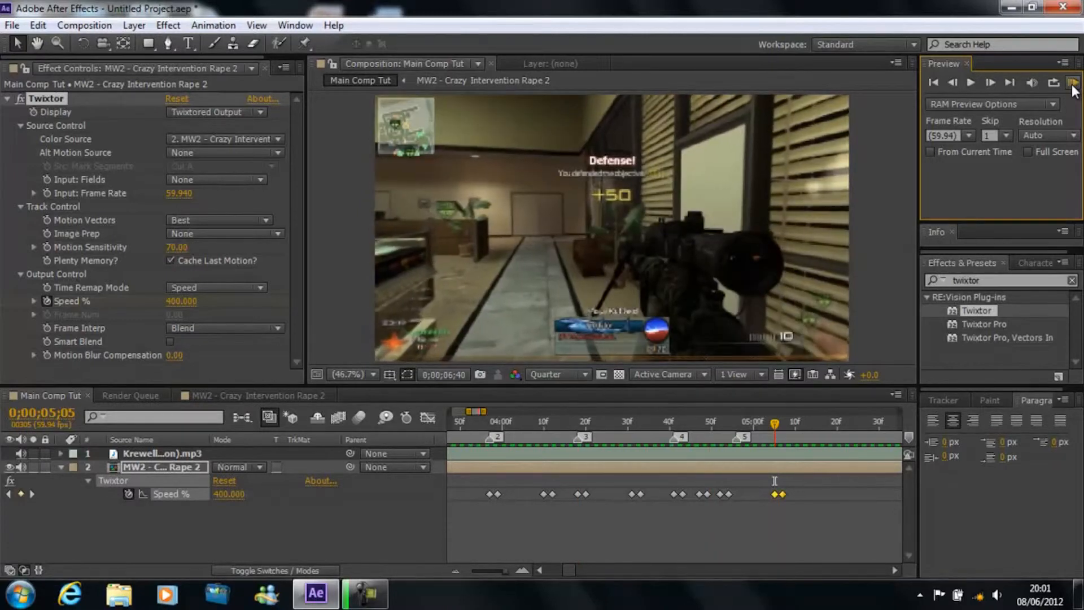
click(1073, 88)
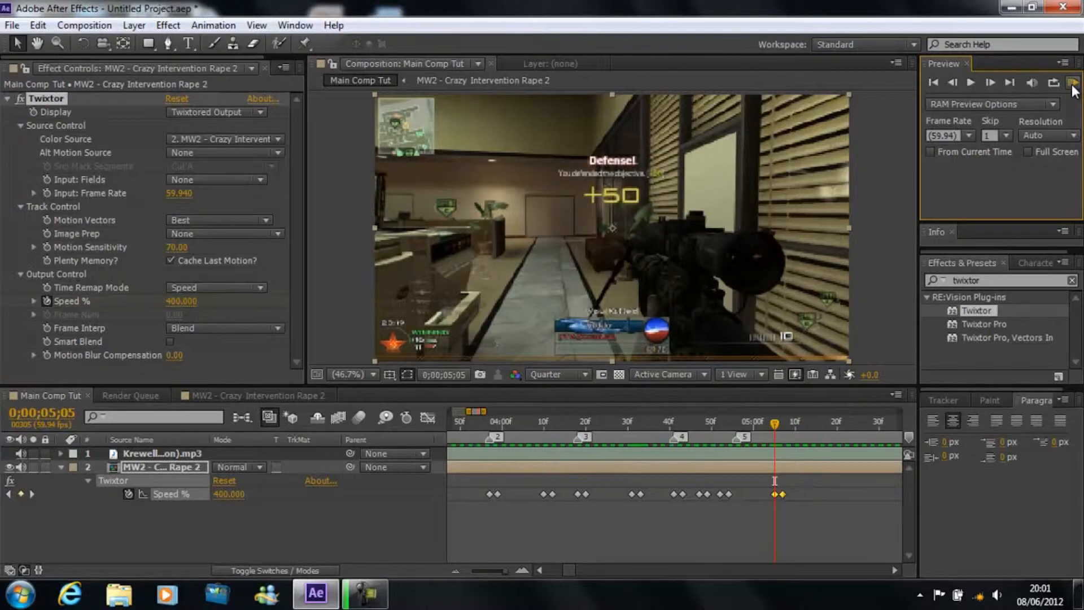
Select and copy the run of Speed % keyframes from marker 2 to just after marker 4.
mouse_move(487, 411)
mouse_down()
mouse_move(513, 415)
mouse_move(495, 411)
mouse_move(495, 425)
mouse_up()
drag(501, 489, 568, 503)
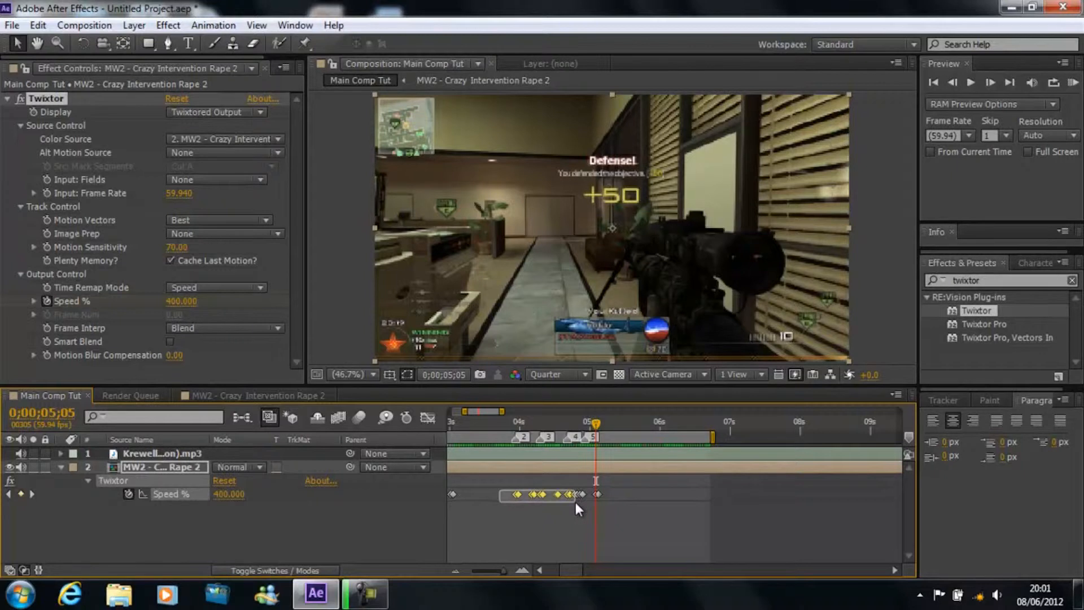
drag(578, 503, 578, 503)
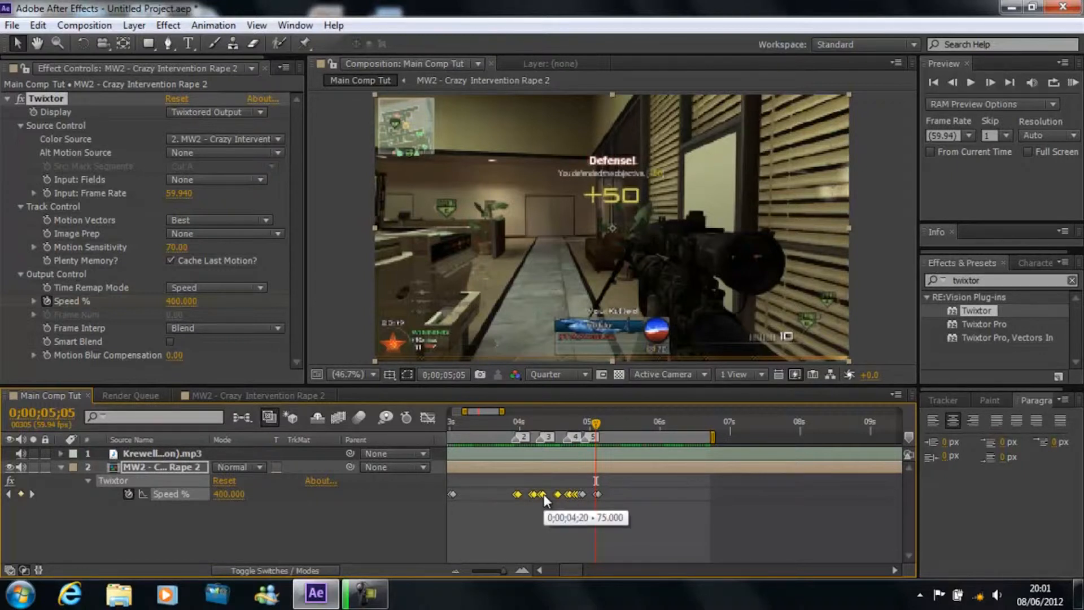
Start the work area at 0;00;04;53 and RAM-preview from there to listen for the next beat.
mouse_move(594, 420)
mouse_down()
mouse_move(615, 421)
mouse_move(591, 420)
mouse_up()
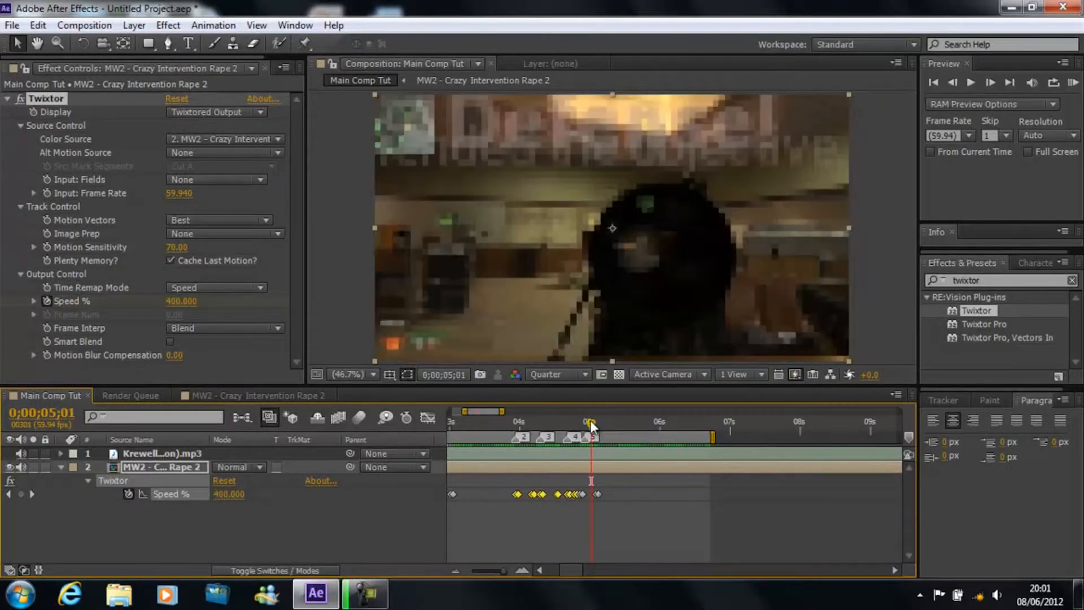
click(614, 507)
mouse_move(589, 425)
mouse_down()
mouse_move(609, 423)
mouse_move(581, 424)
mouse_up()
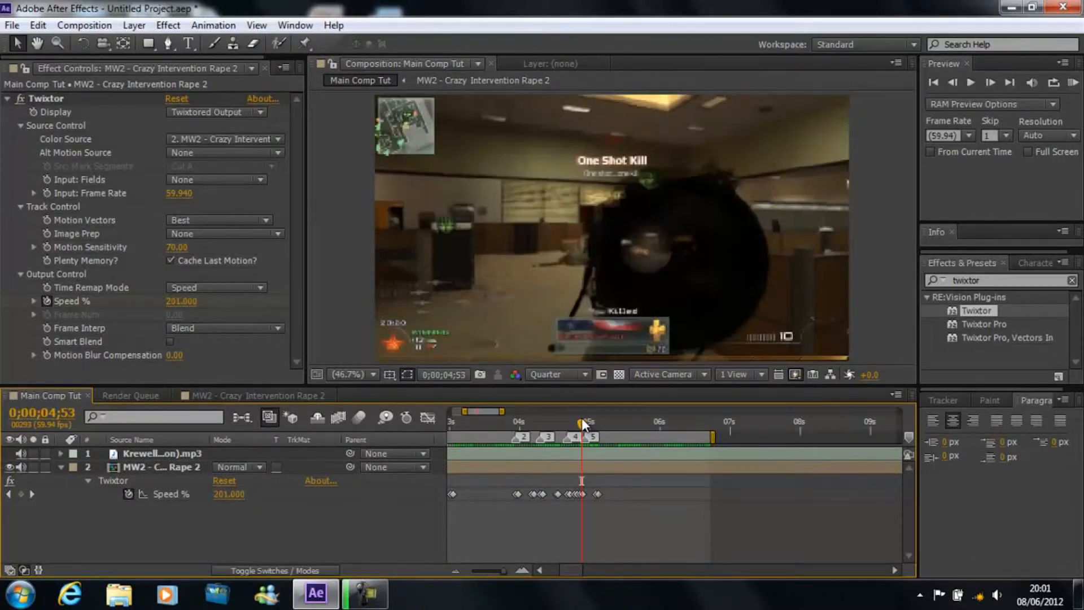
click(1072, 83)
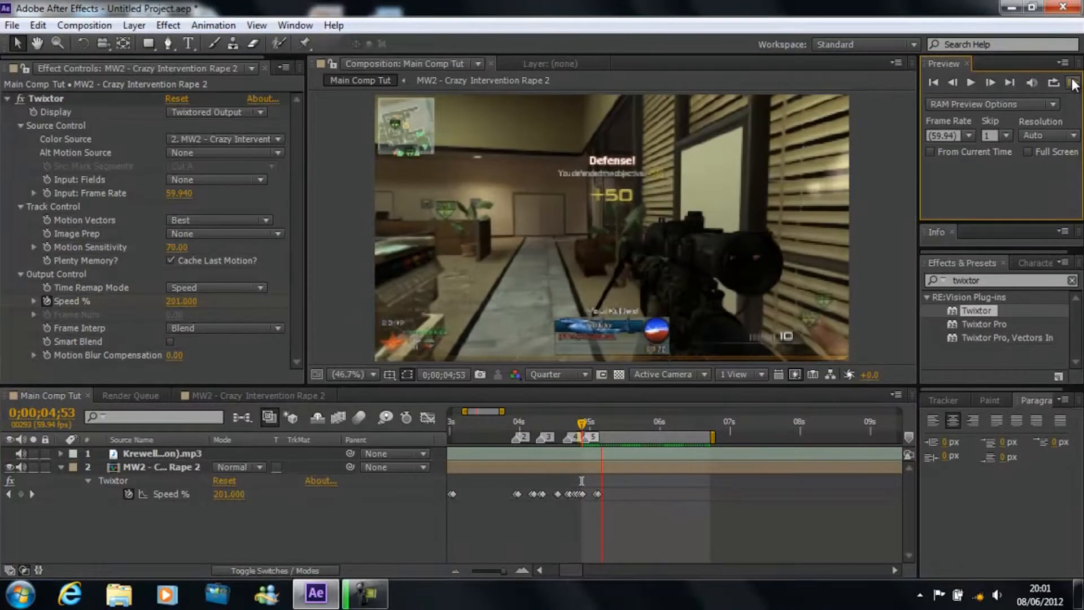
click(1072, 83)
Move the current time to 0;00;05;52, start the work area near it and preview that part of the music.
drag(656, 423, 650, 424)
key(b)
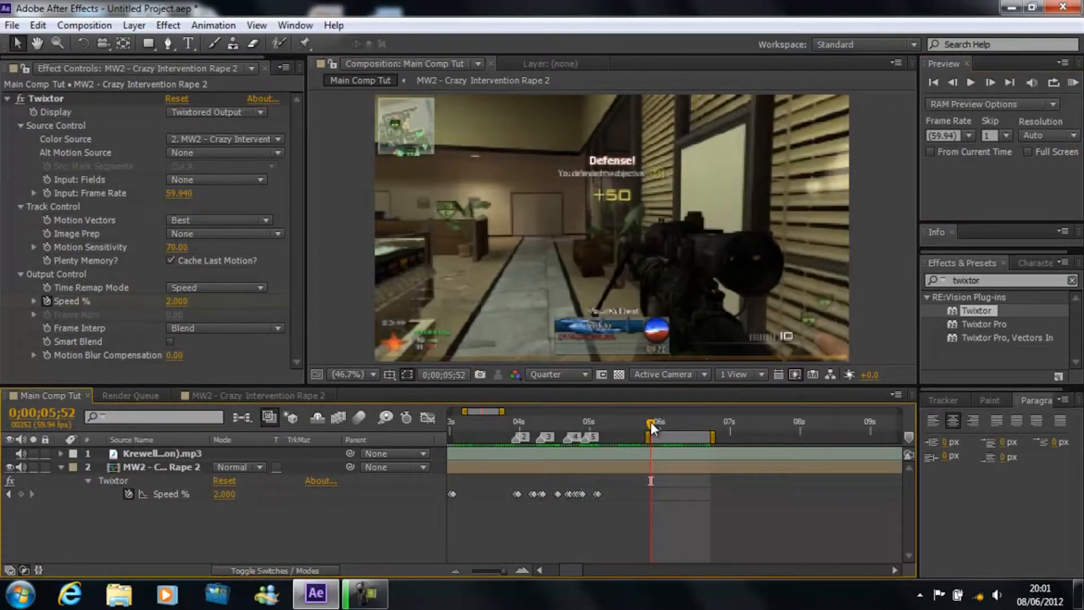
click(1072, 83)
click(1073, 83)
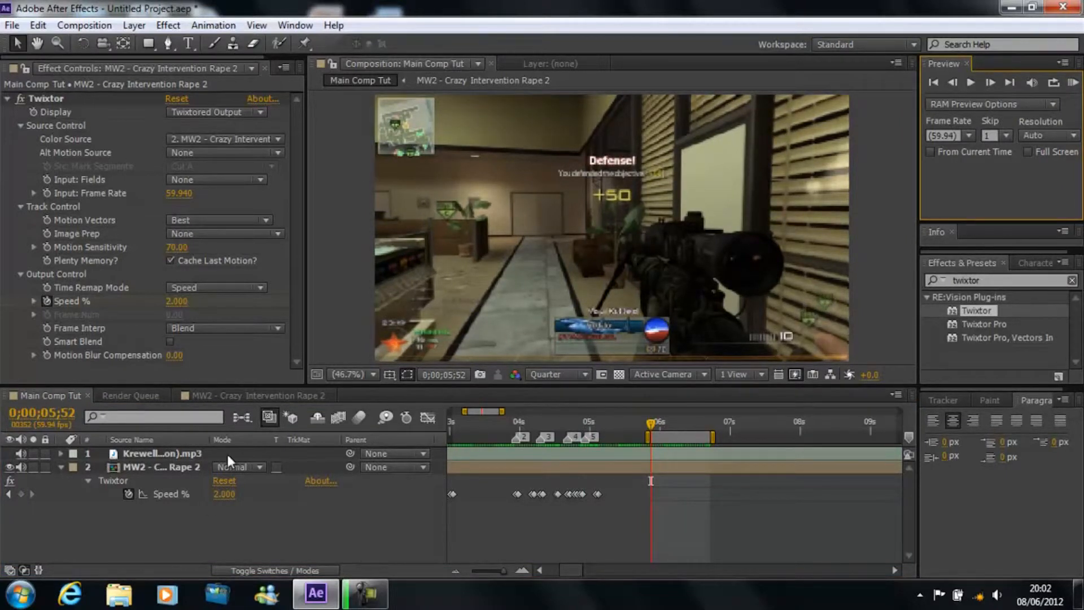
Paste the copied Speed % keyframes into Twixtor's Speed % property at 0;00;05;52.
click(175, 492)
key(ctrl+c)
key(ctrl+v)
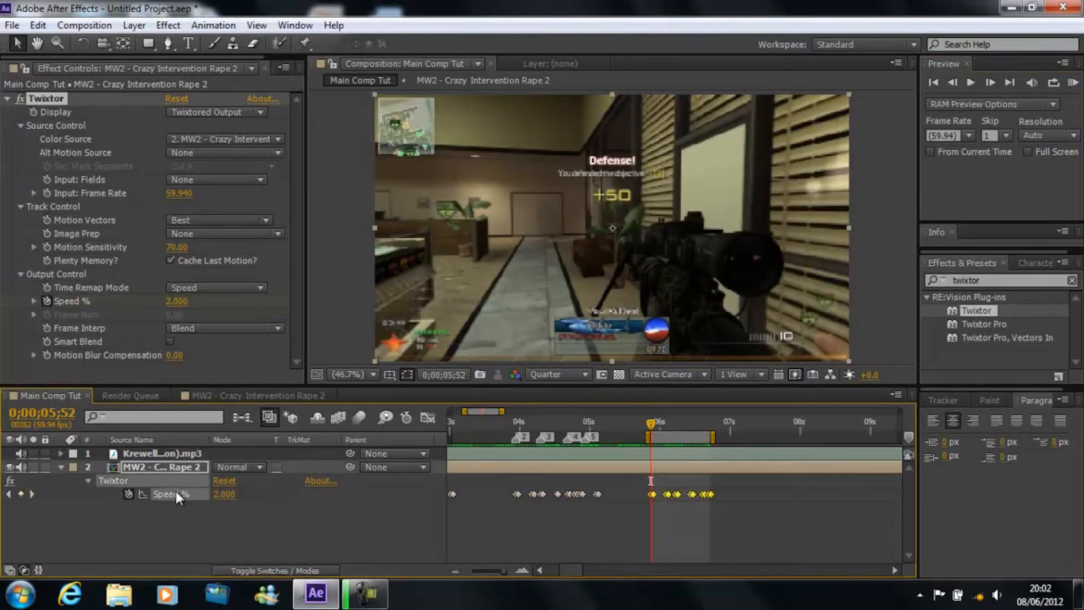
Extend the work area from the composition's start to about 8 seconds and play a RAM preview of the whole sync.
drag(646, 435, 404, 460)
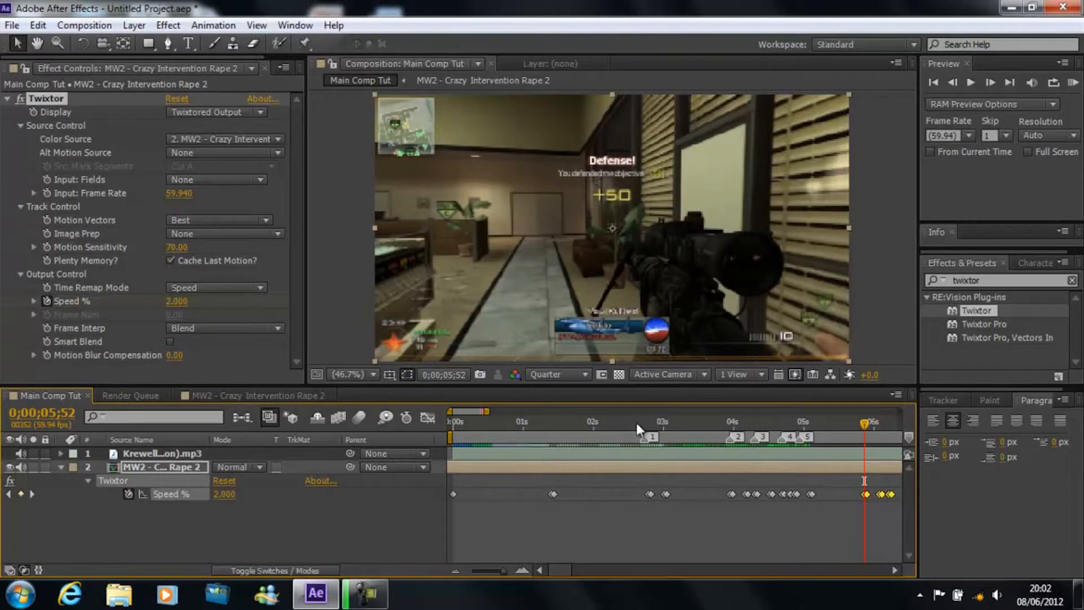
drag(494, 413, 535, 424)
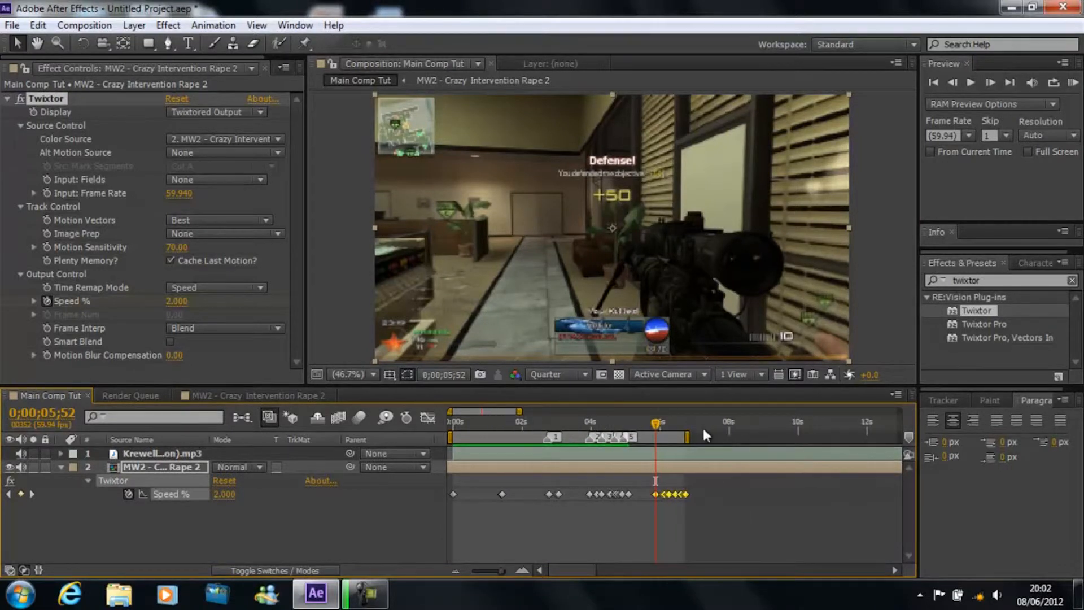
drag(691, 437, 733, 436)
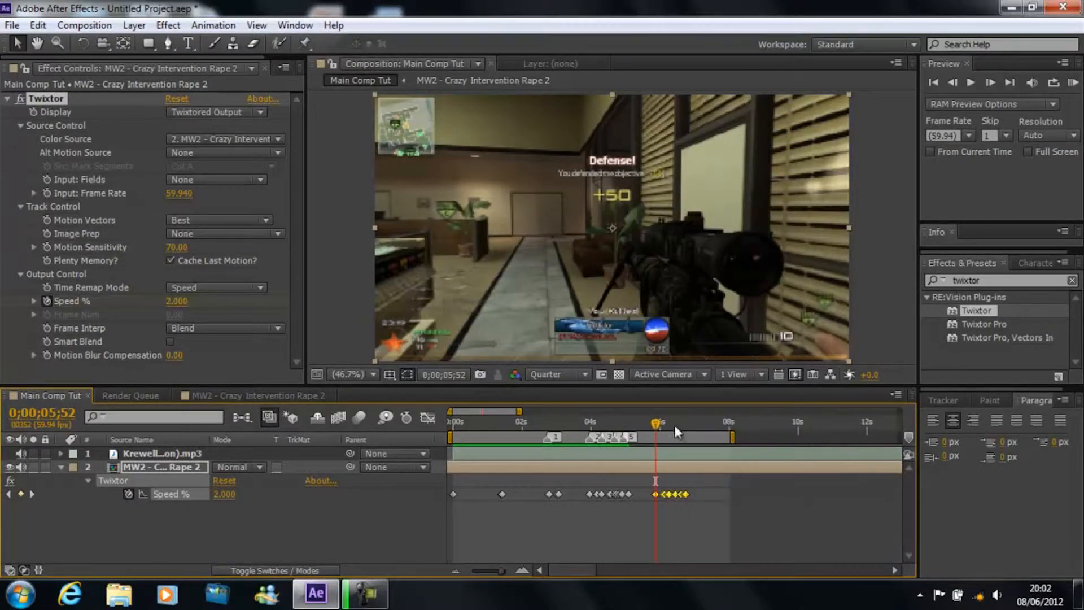
click(1072, 84)
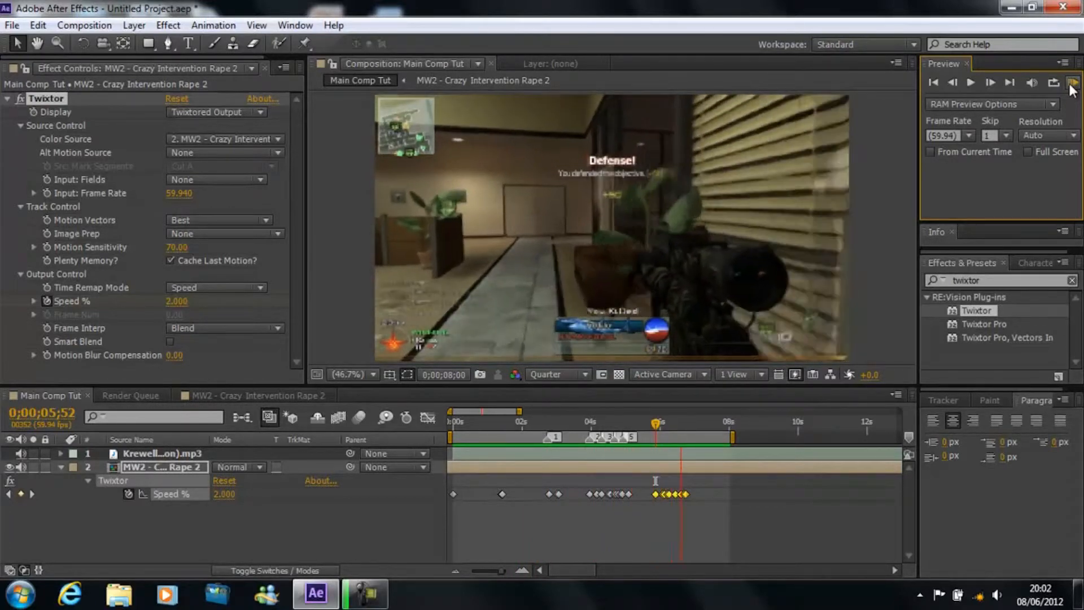
click(1071, 87)
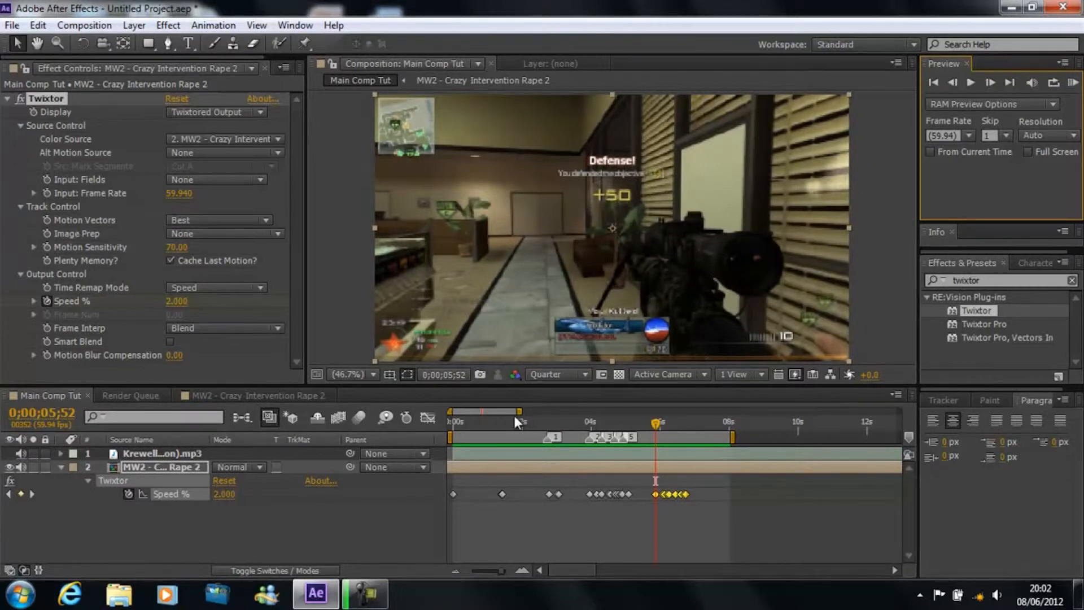
Return the current time to 0;00;00;00 and collapse the gameplay layer's properties.
drag(519, 412, 701, 434)
drag(500, 423, 398, 435)
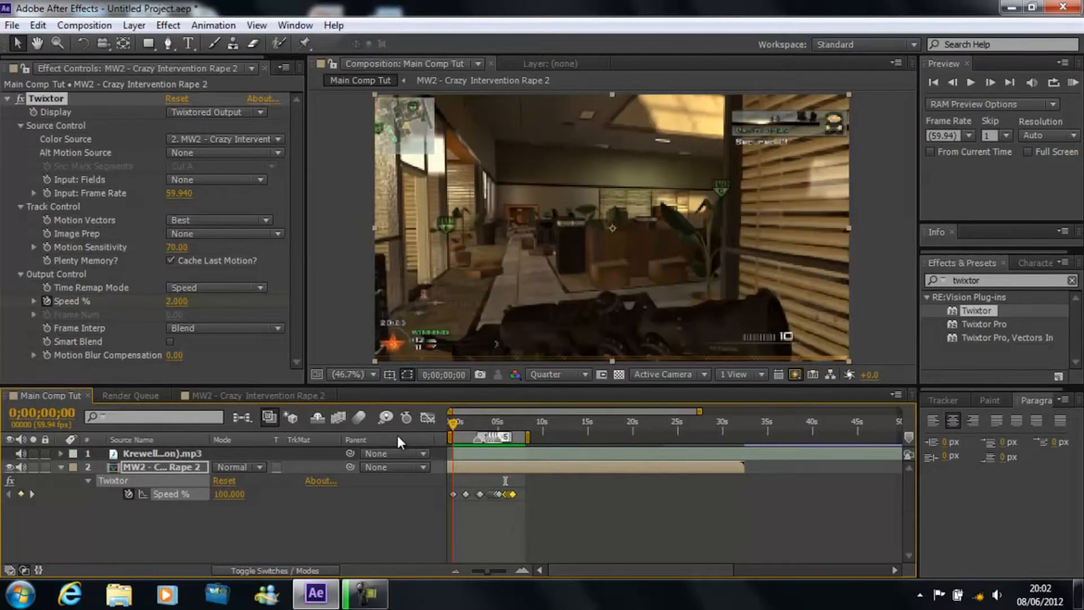
click(61, 467)
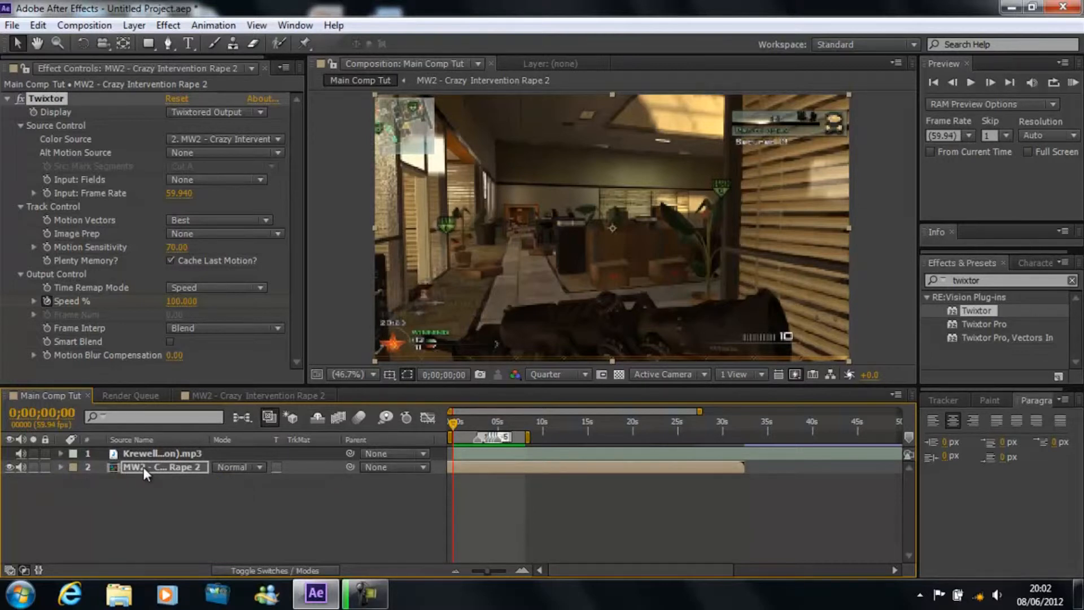
Add a new adjustment layer between the music and gameplay layers and parent the gameplay layer to it.
click(135, 25)
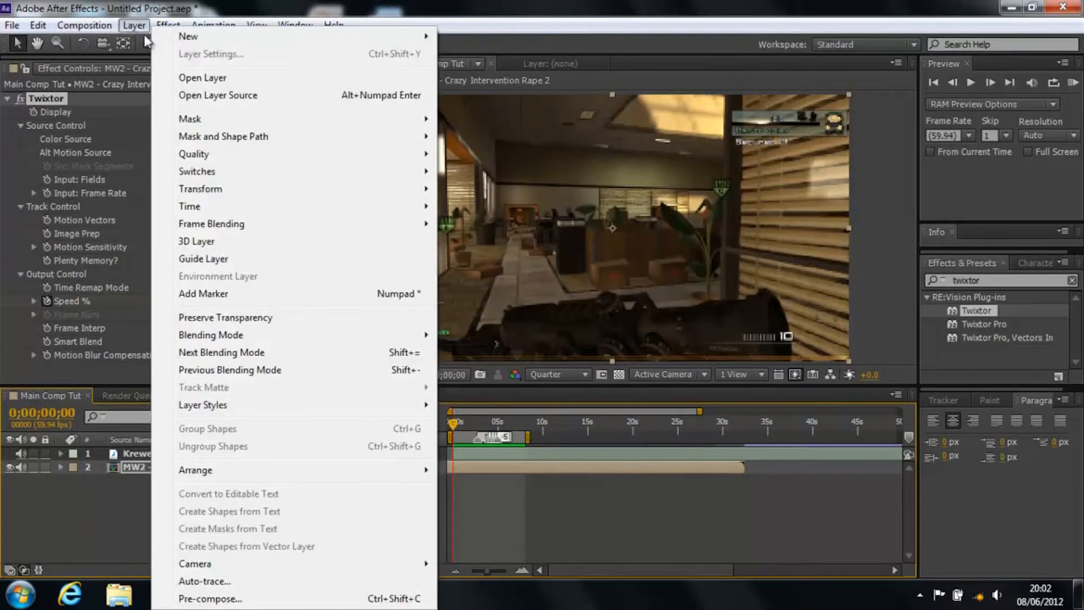
mouse_move(189, 36)
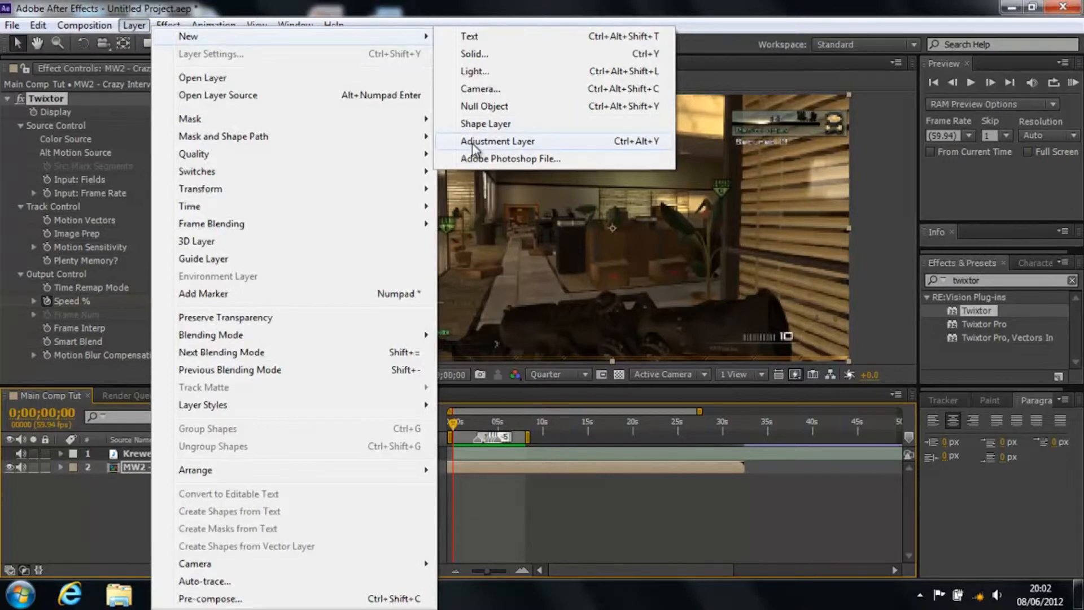
click(496, 141)
drag(167, 453, 166, 469)
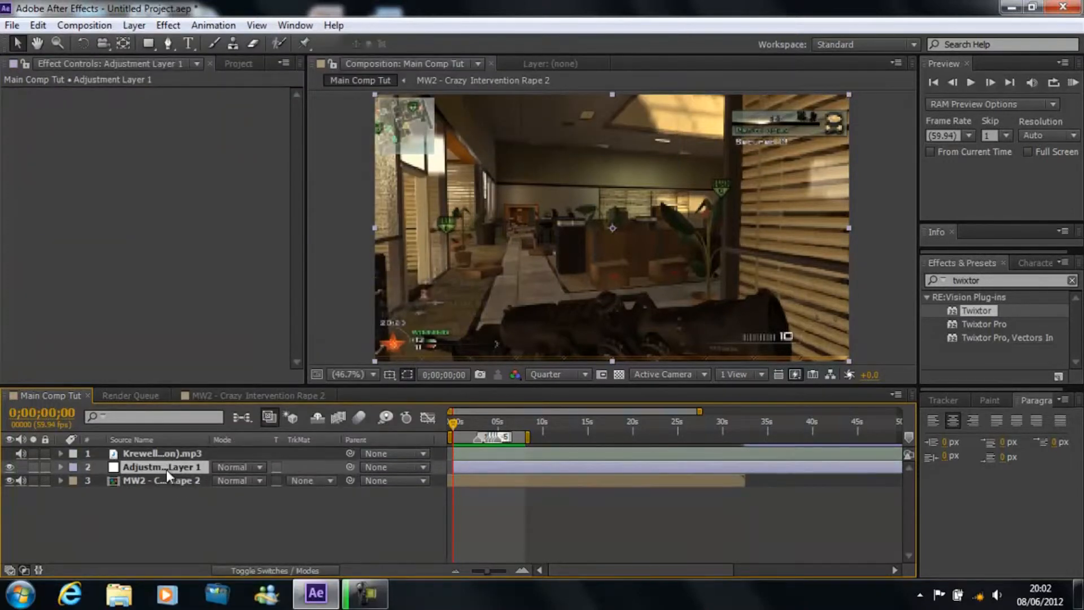
drag(350, 480, 185, 468)
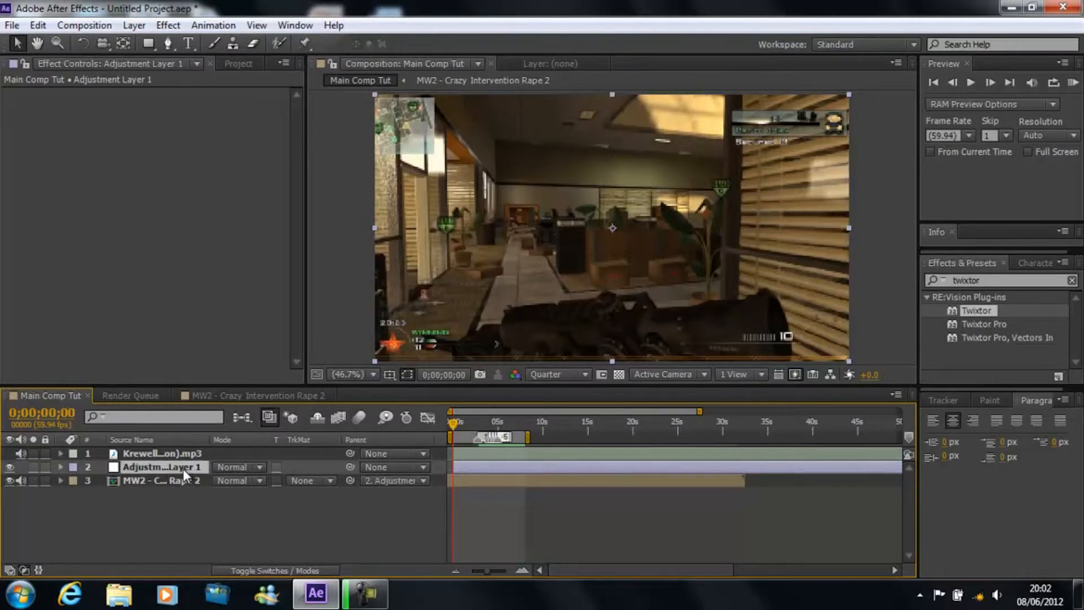
Scale the adjustment layer to 110%, raise it to 120%, and collapse its properties.
key(s)
click(237, 481)
text(110)
key(Return)
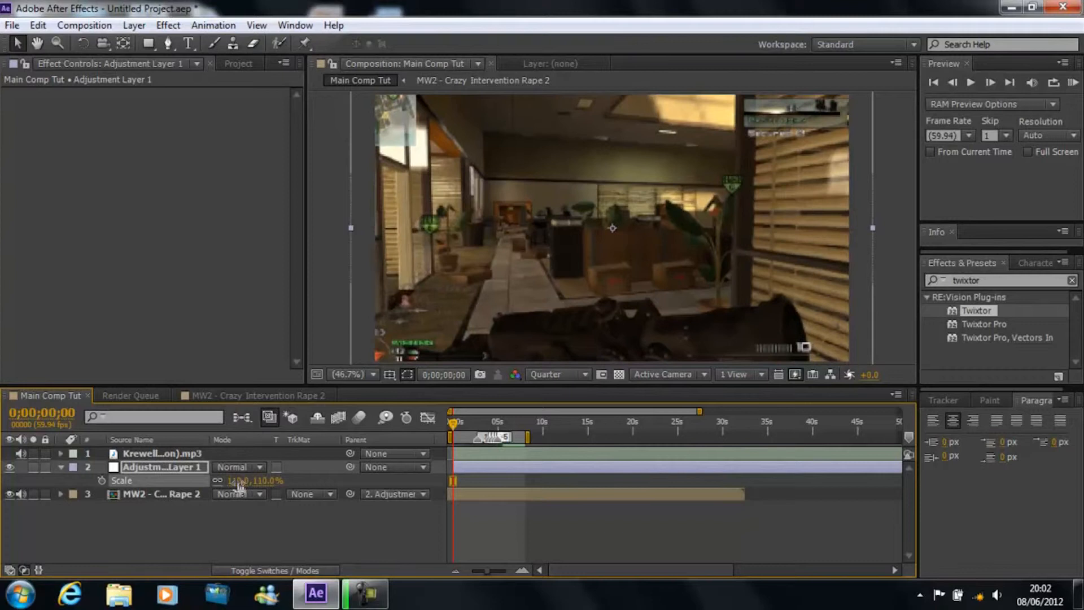
click(235, 481)
text(120)
key(Return)
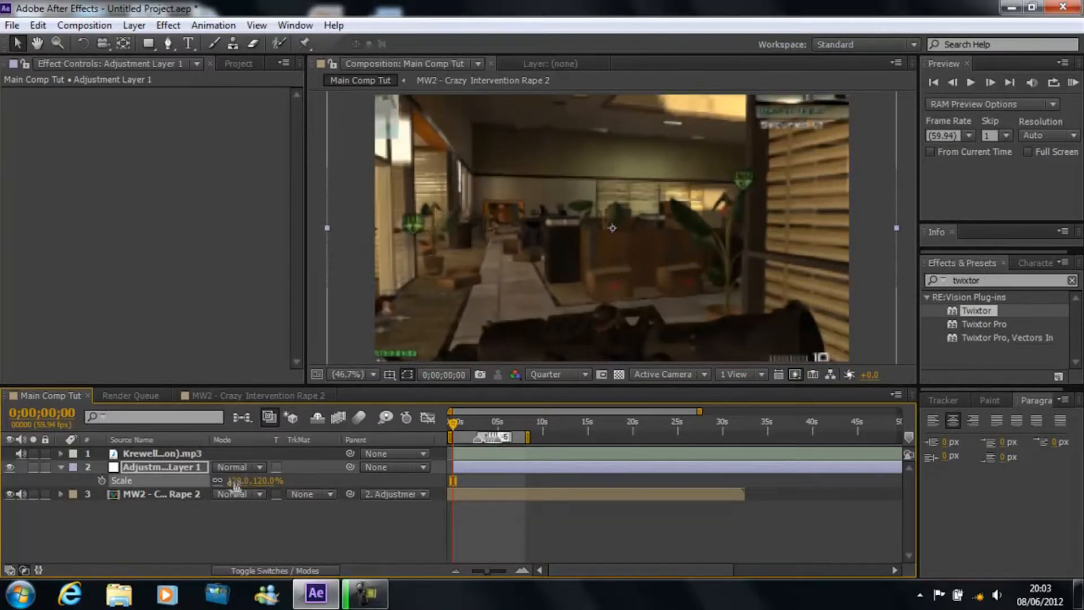
click(60, 467)
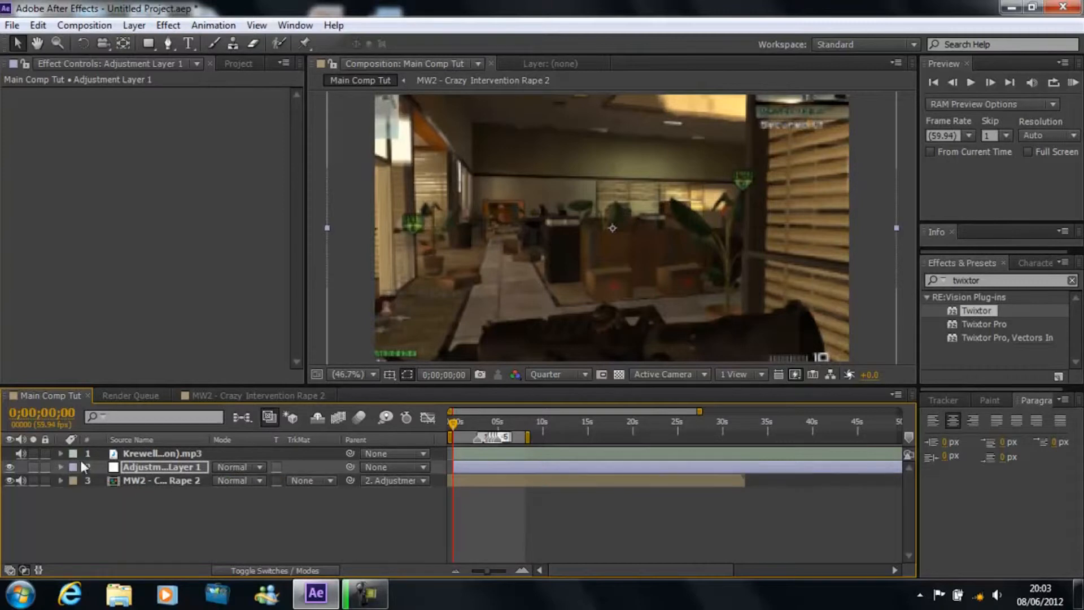
Move the Looks effect from the gameplay clip inside its precomp onto the adjustment layer in Main Comp Tut.
click(222, 395)
click(40, 99)
key(Delete)
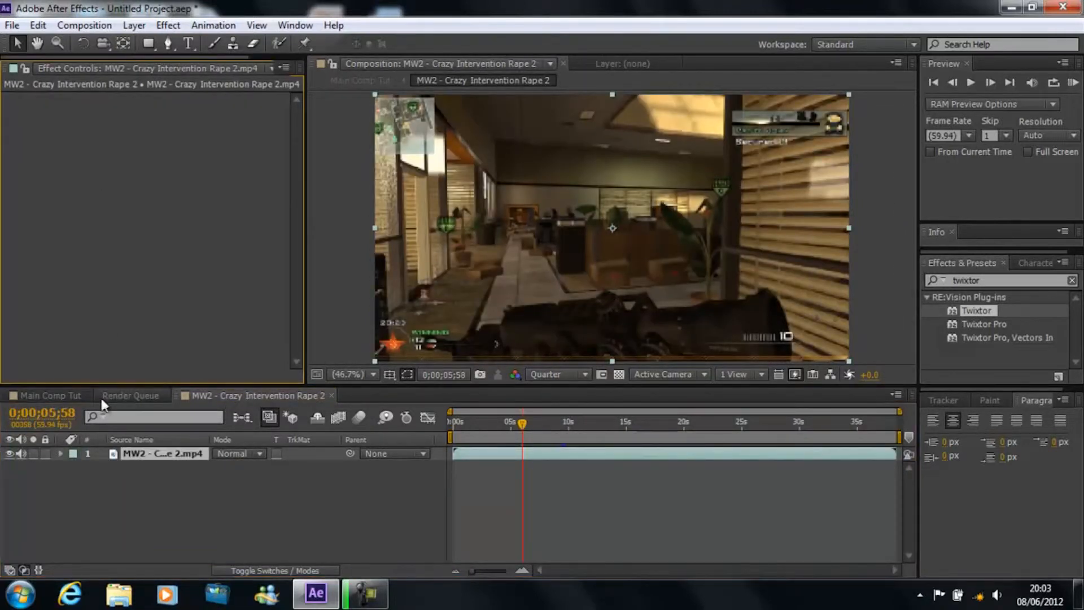
click(46, 390)
click(114, 156)
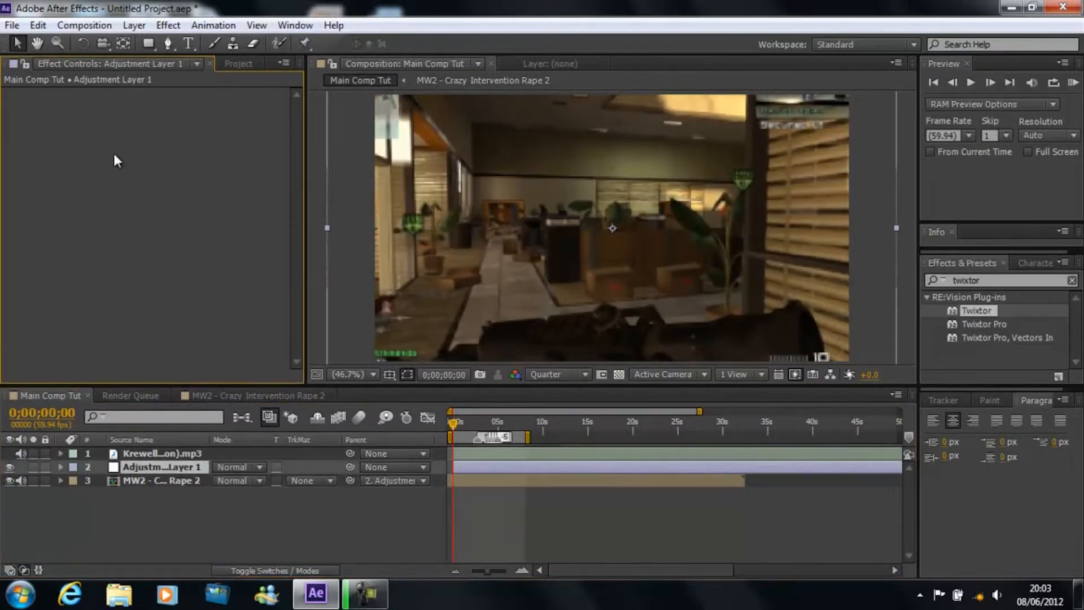
key(ctrl+v)
click(22, 93)
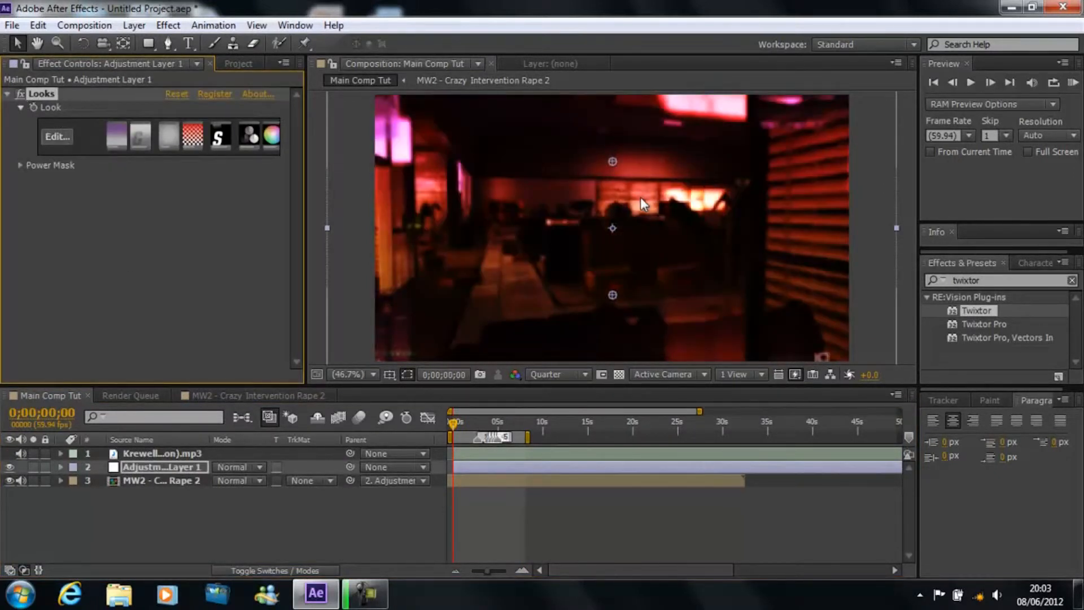
click(201, 398)
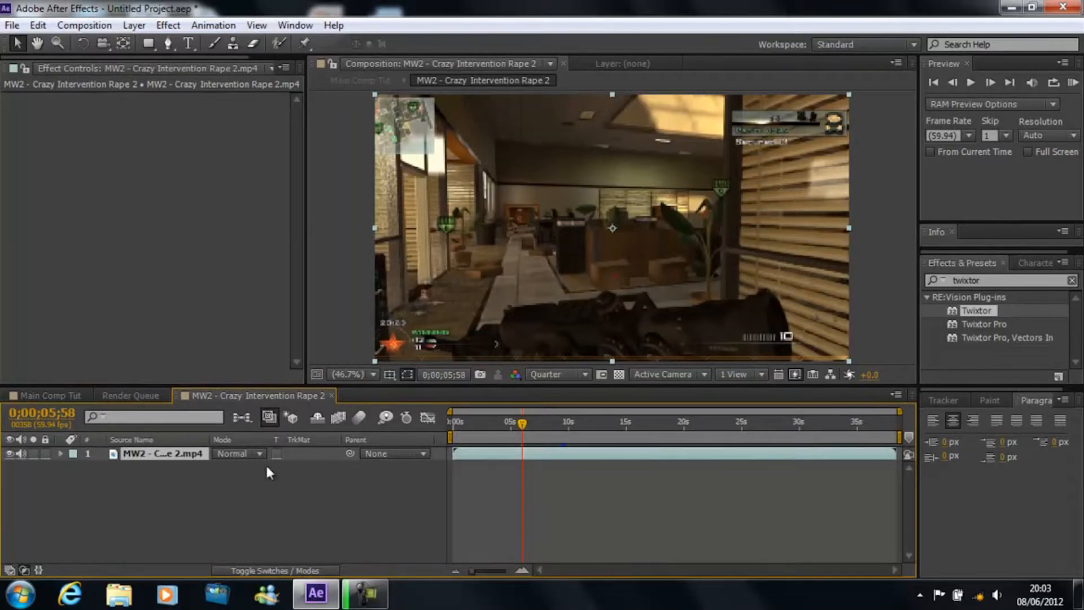
click(41, 398)
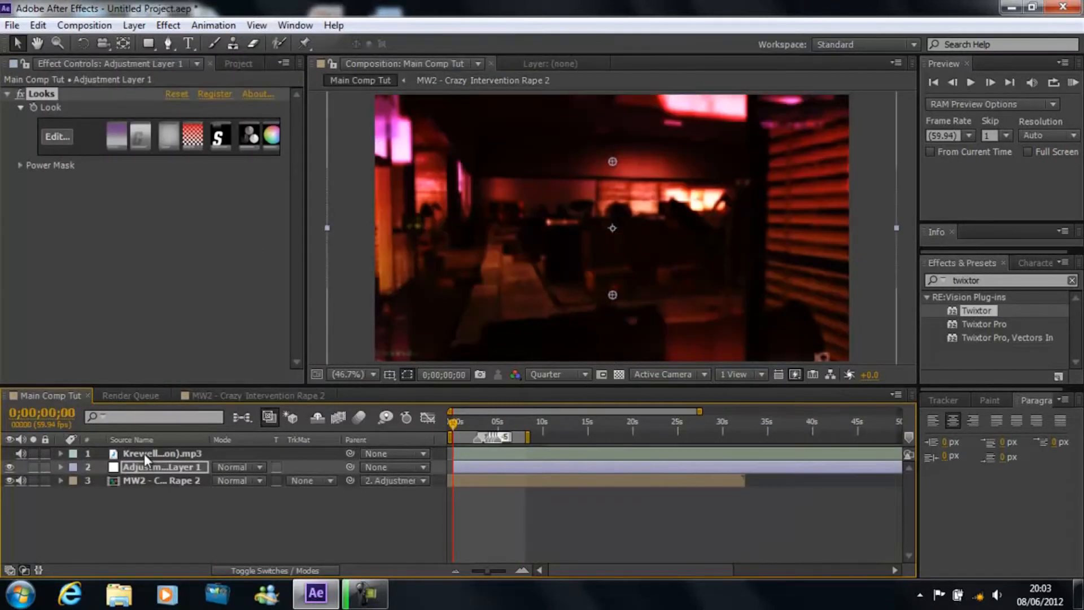
double_click(144, 453)
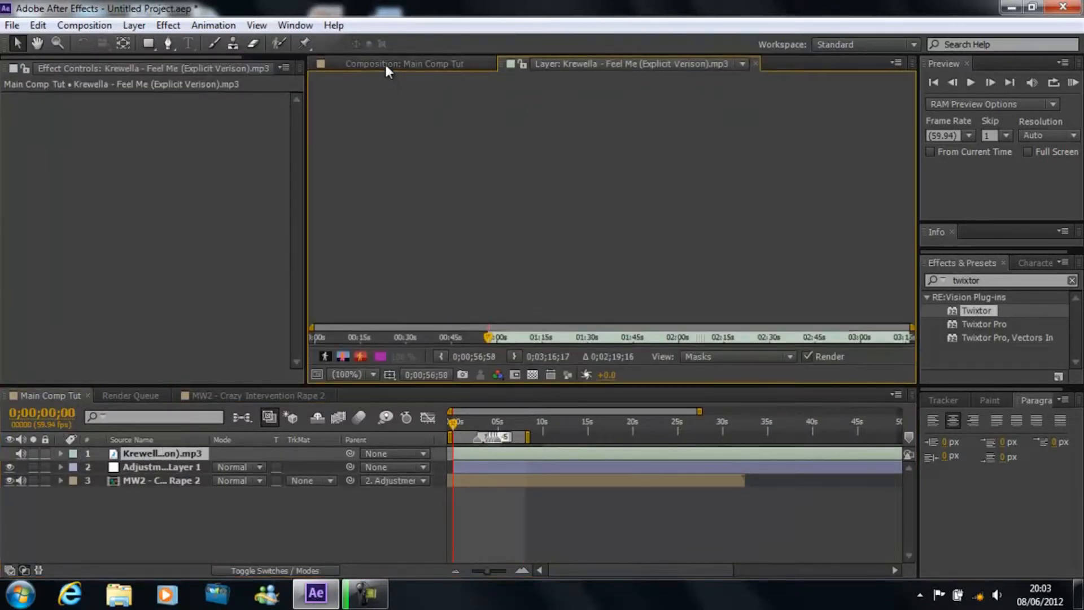
click(385, 64)
click(222, 394)
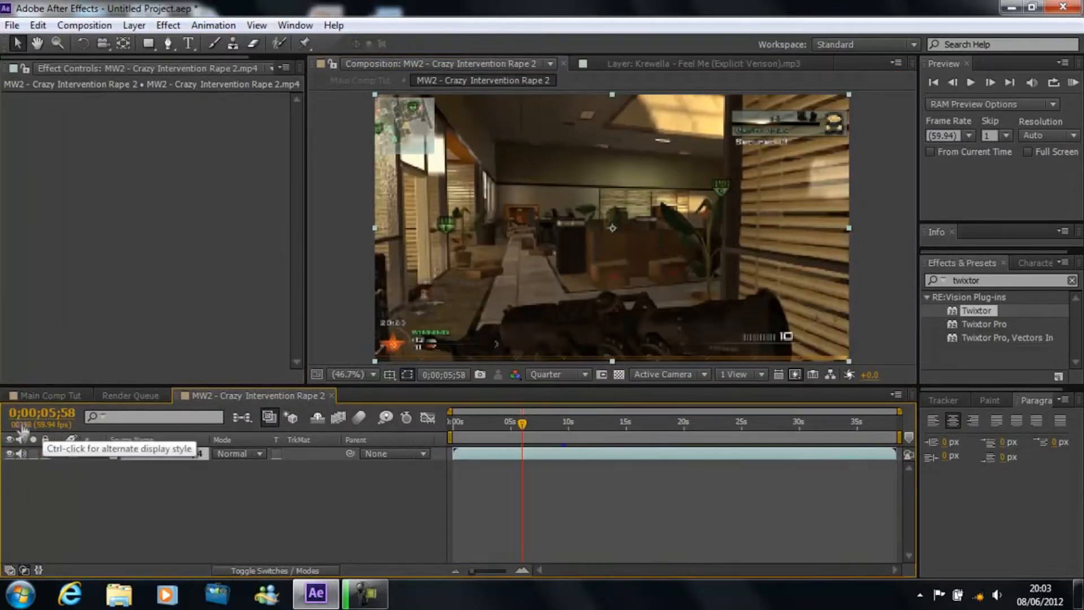
click(29, 397)
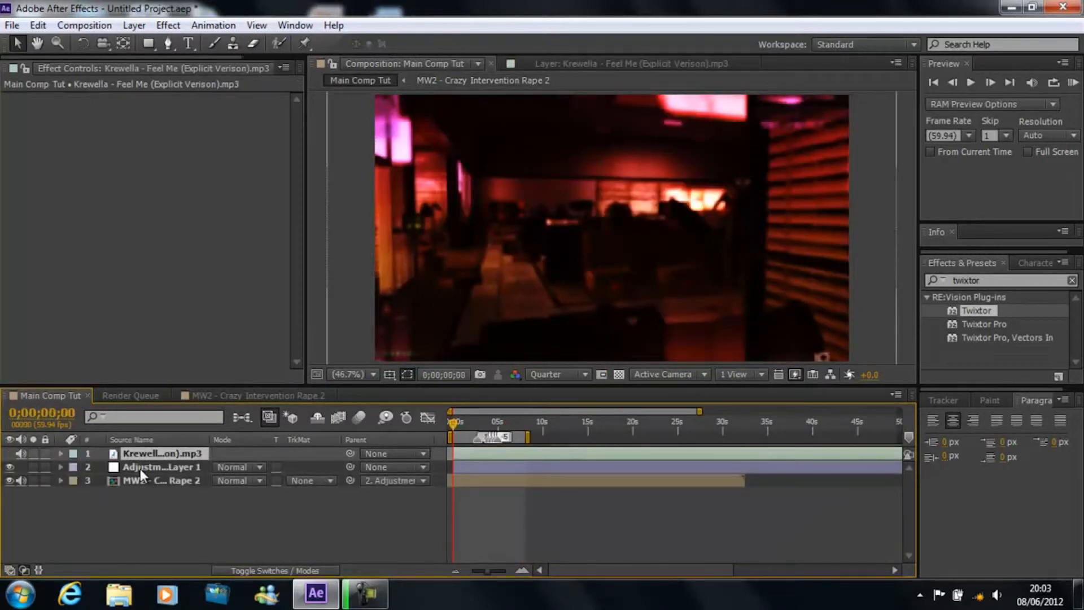
Set the gameplay clip's Scale to 100% inside its precomp and collapse the clip's properties.
click(222, 395)
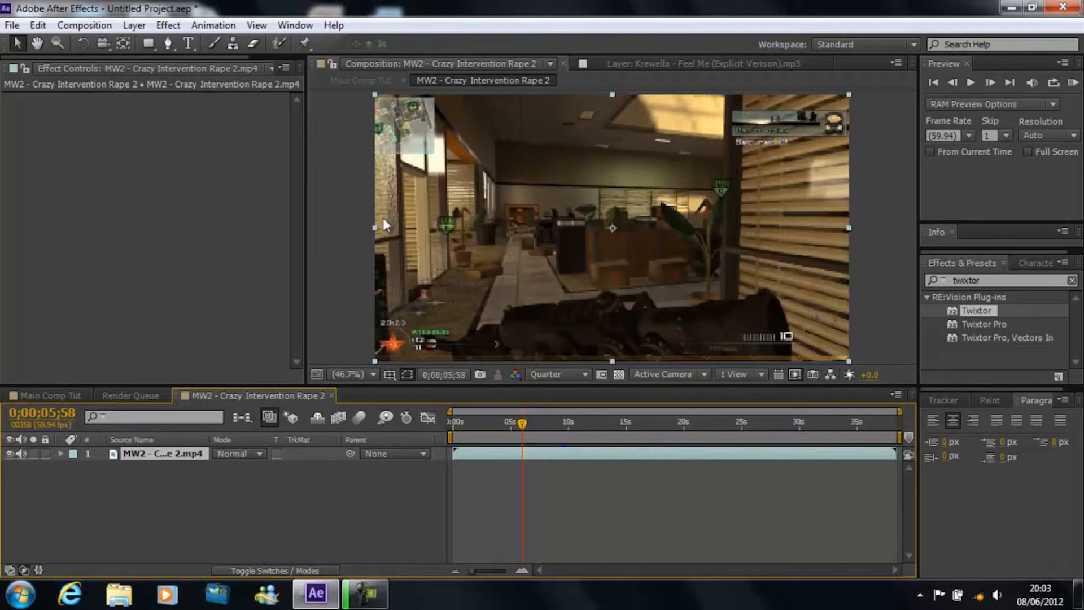
key(s)
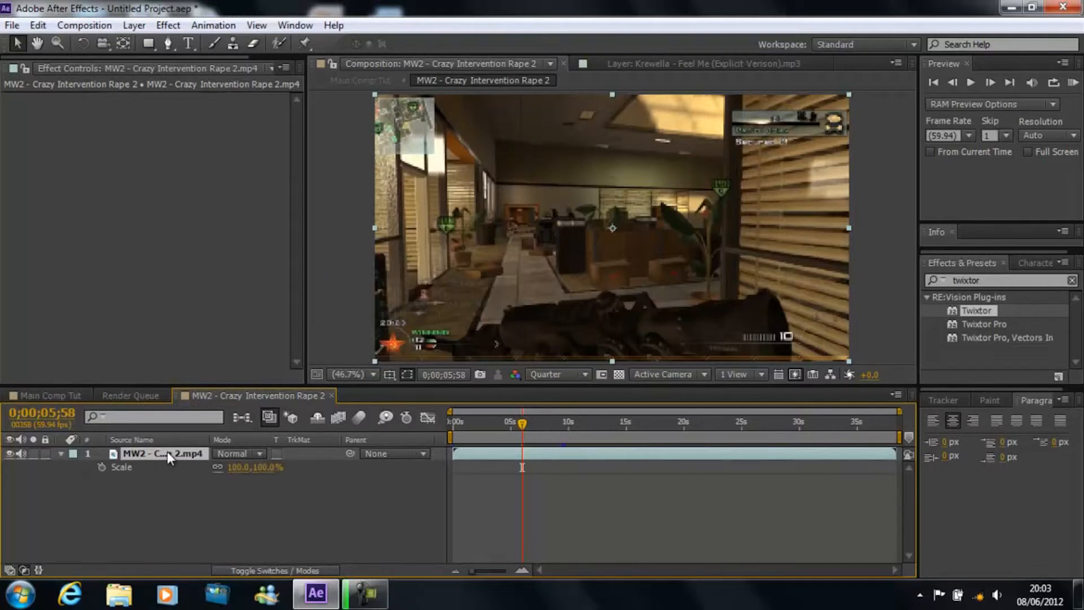
drag(235, 467, 239, 467)
click(240, 468)
text(100)
key(Return)
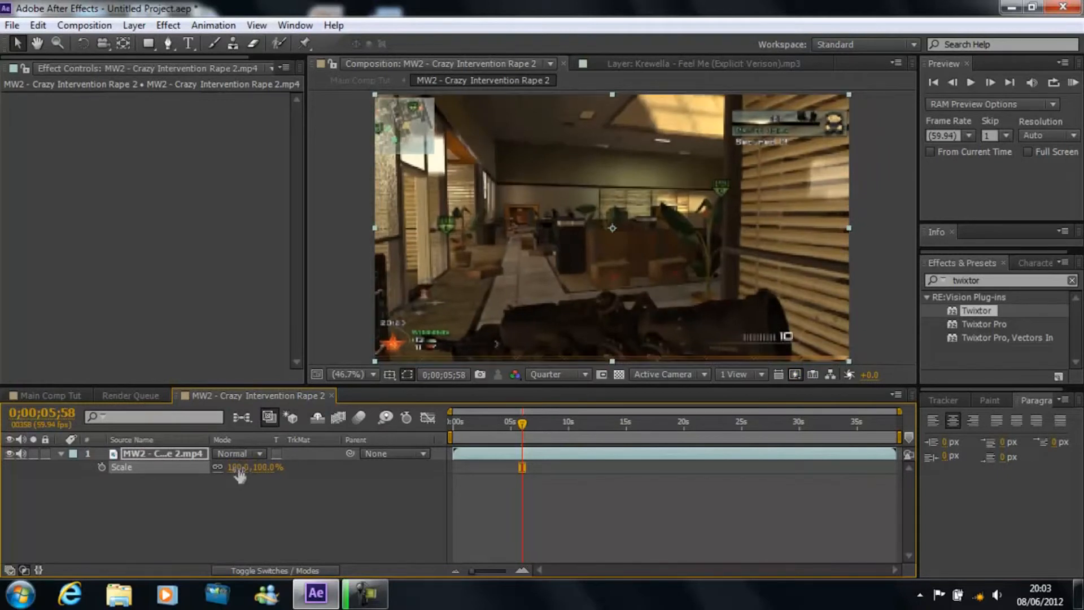
click(61, 454)
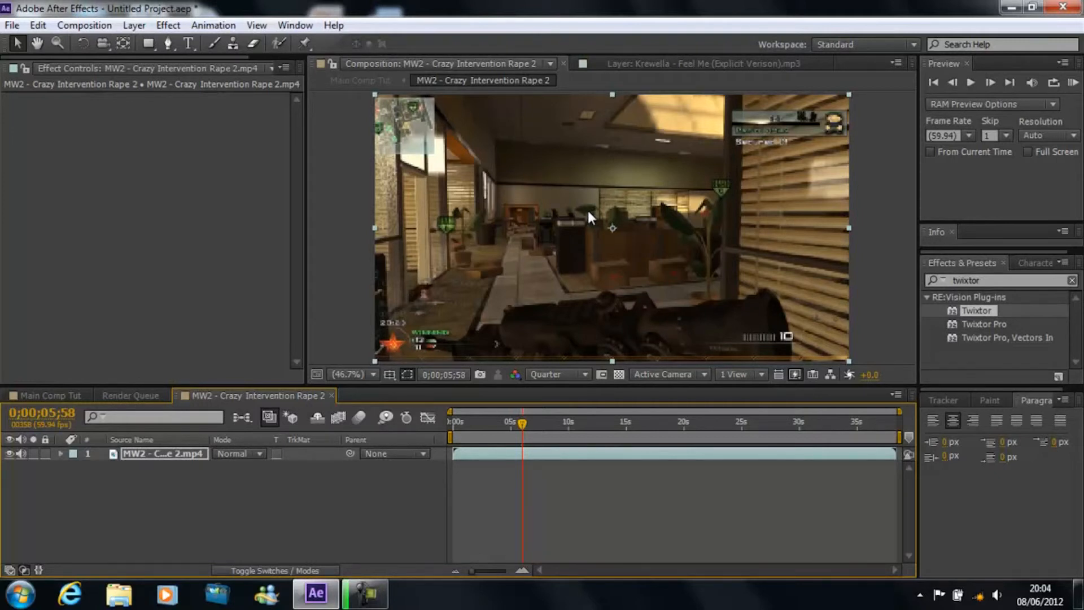
In Main Comp Tut, extend the work area's end to about 10 seconds and play a RAM preview.
click(28, 394)
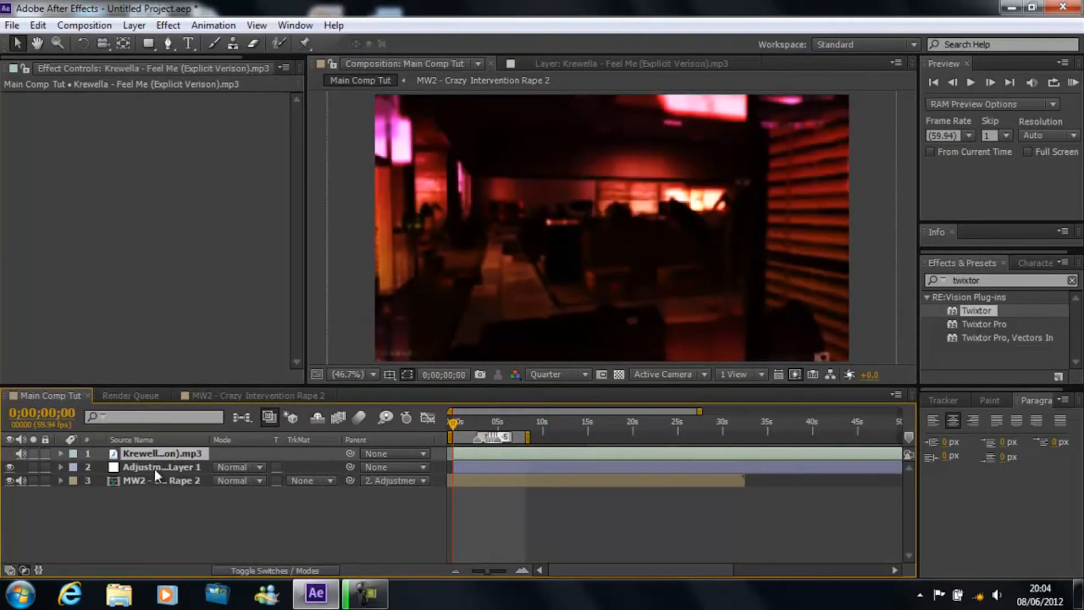
click(137, 480)
click(141, 454)
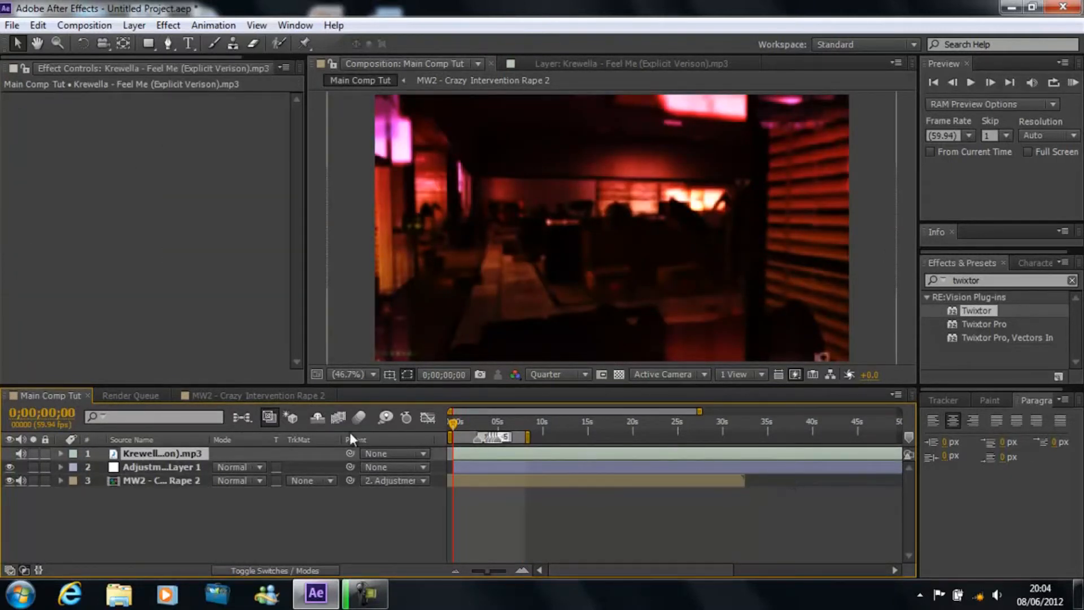
drag(701, 412, 828, 411)
drag(502, 437, 511, 437)
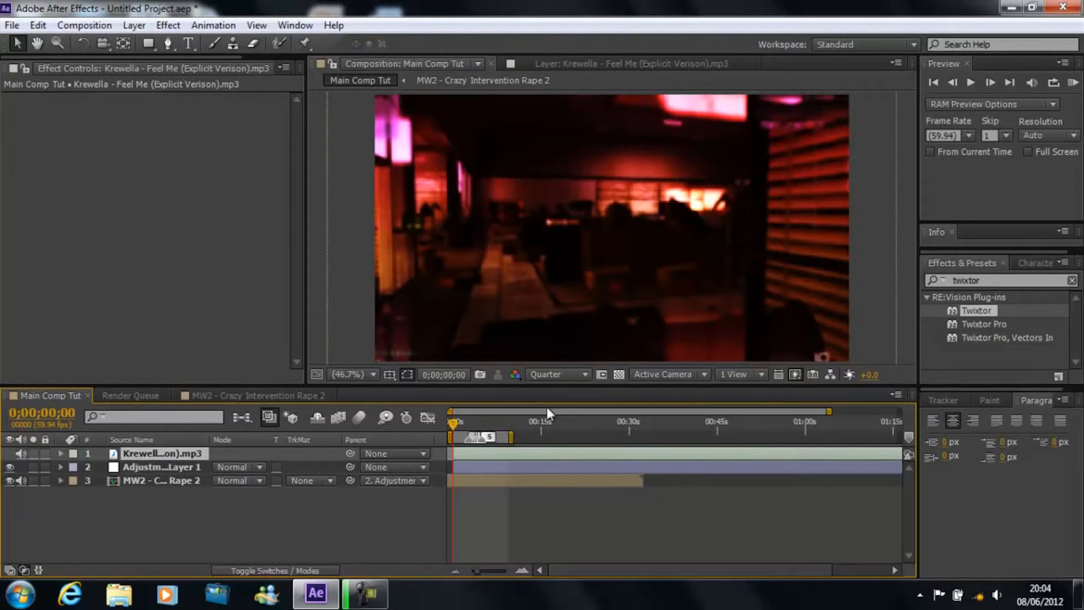
click(1073, 85)
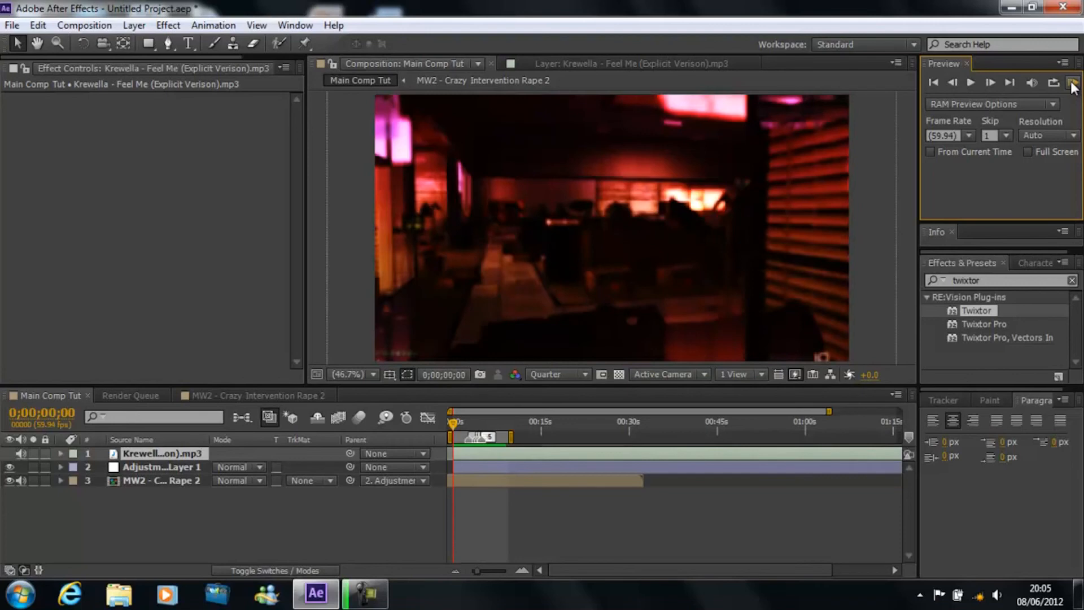
click(1012, 8)
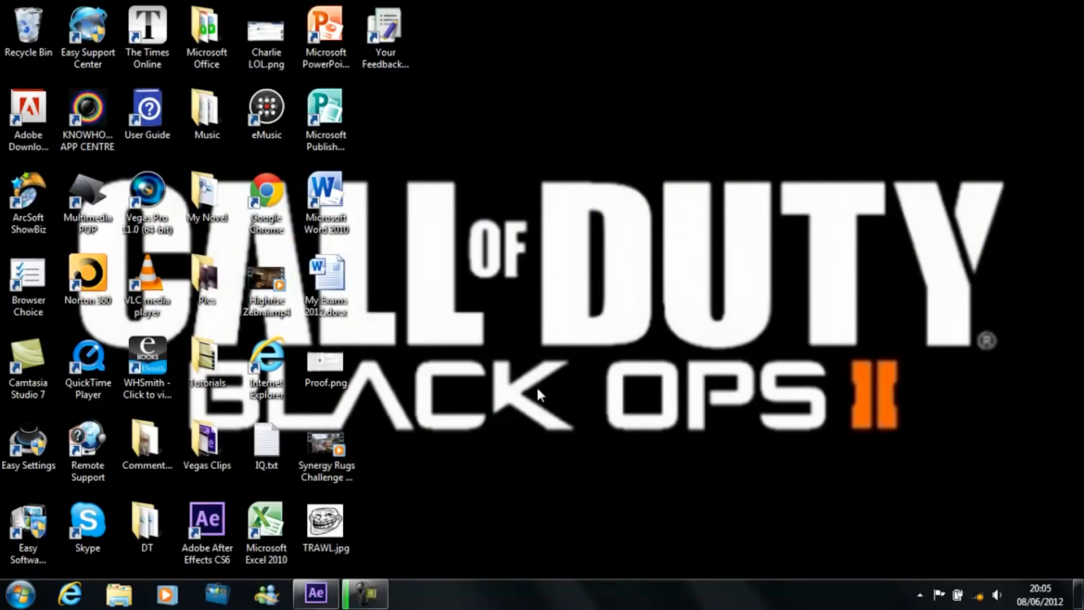
click(365, 593)
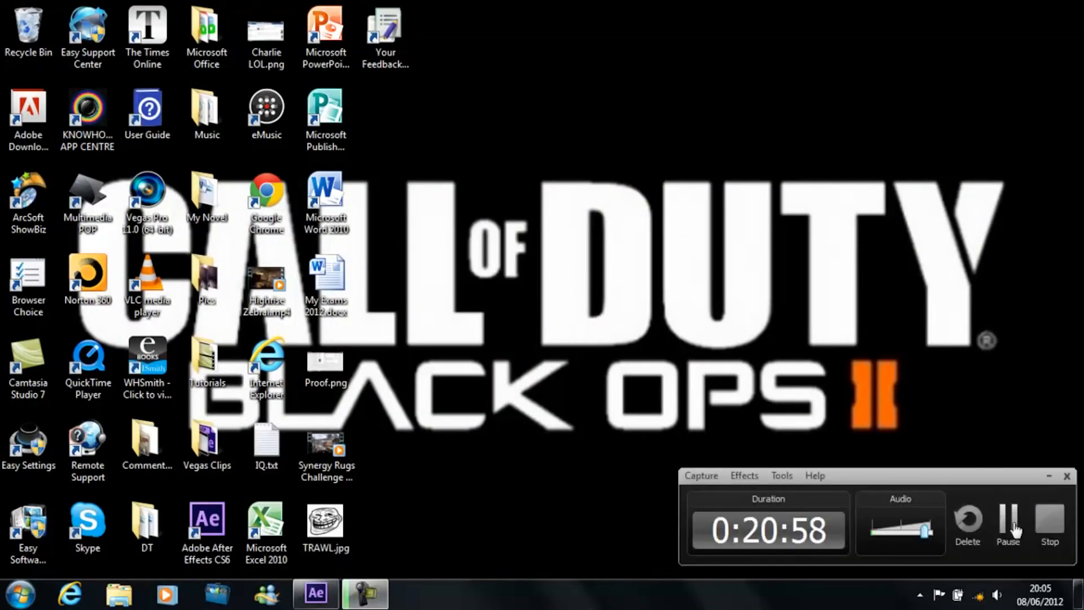